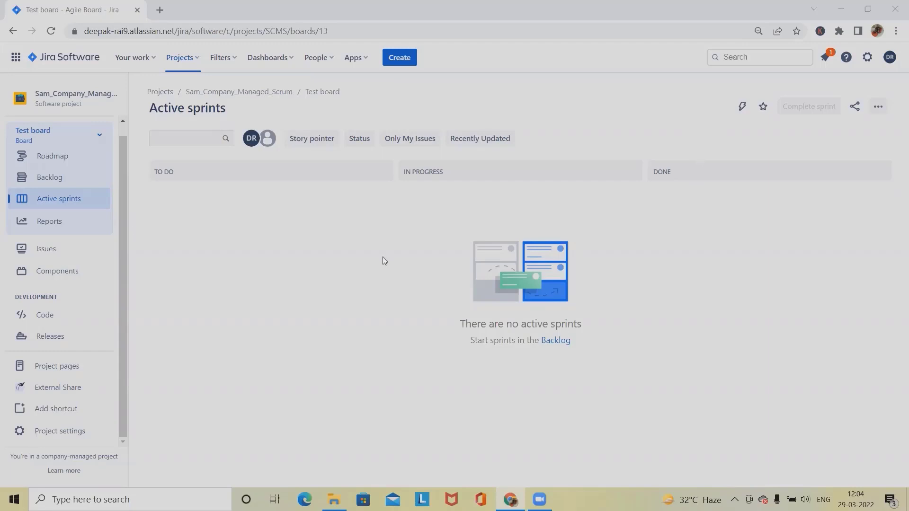
- Open the issue "This is a defect" from the project's issue list and show its available actions
click(49, 249)
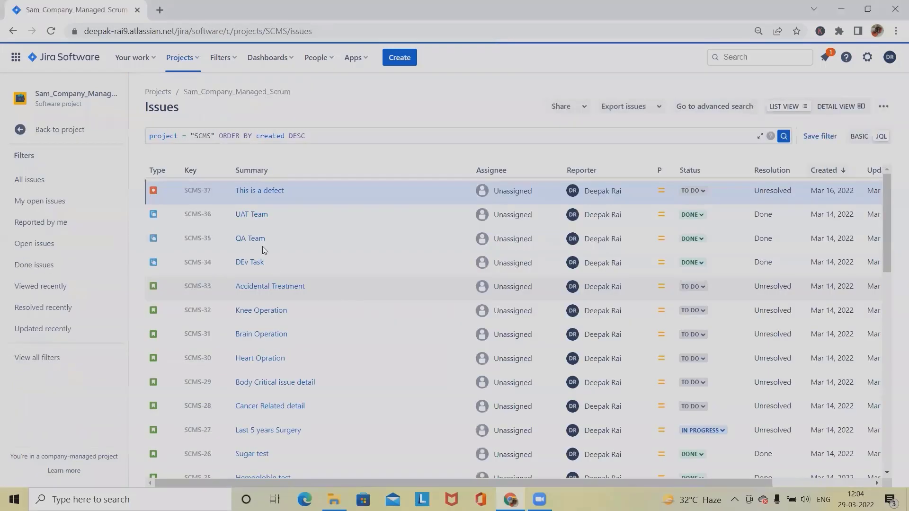
click(264, 190)
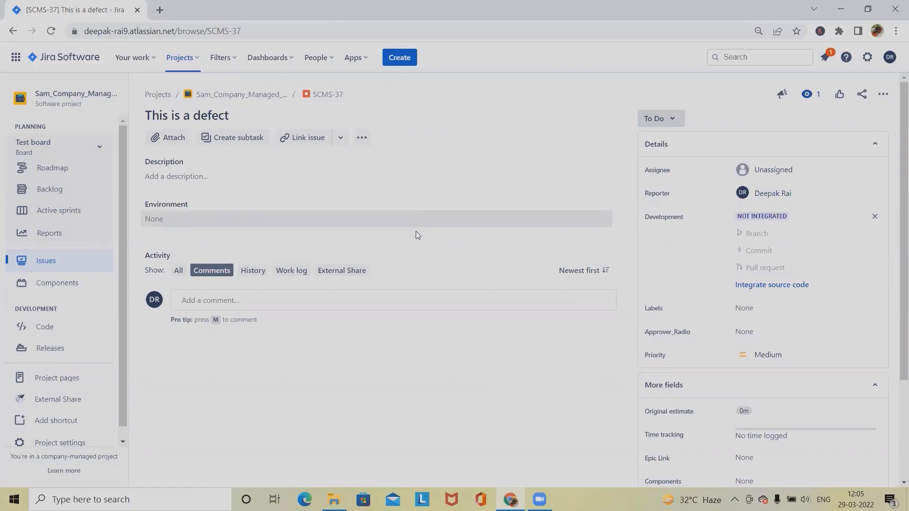
click(883, 93)
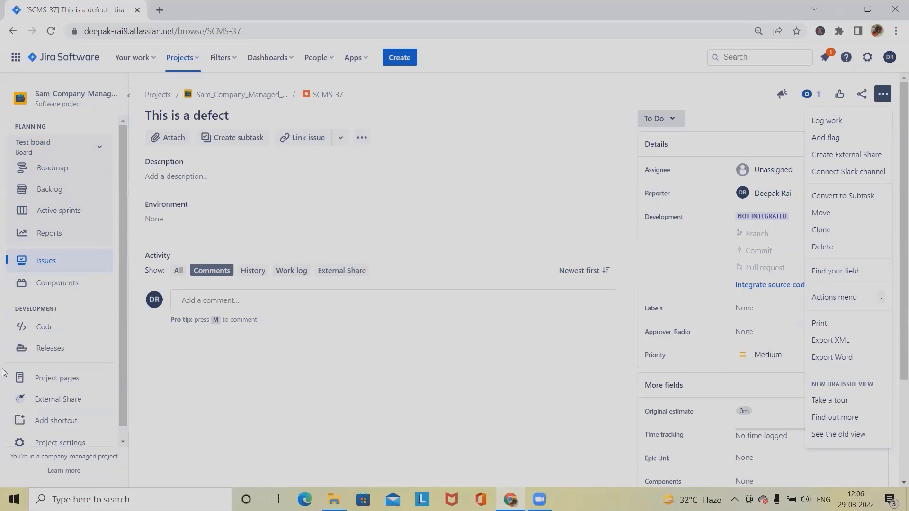
- View the project's External Share page and the list of installed Jira apps
click(46, 399)
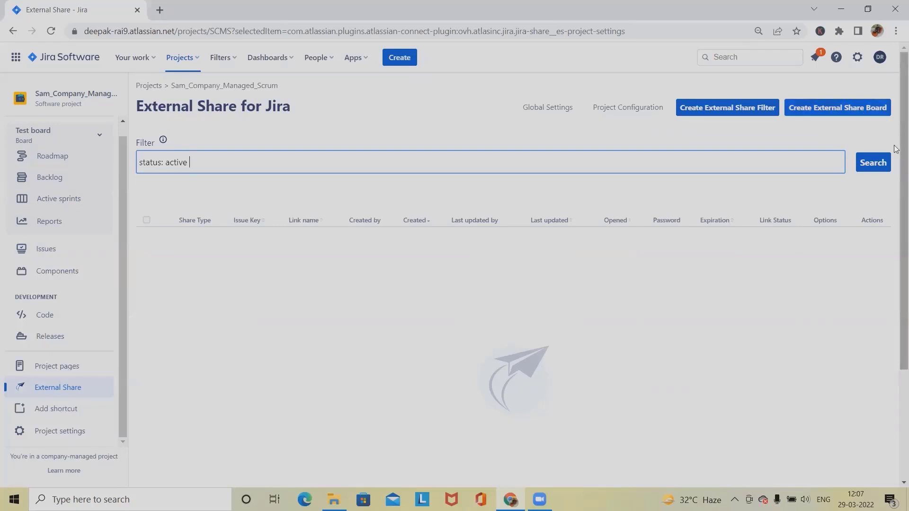
click(360, 57)
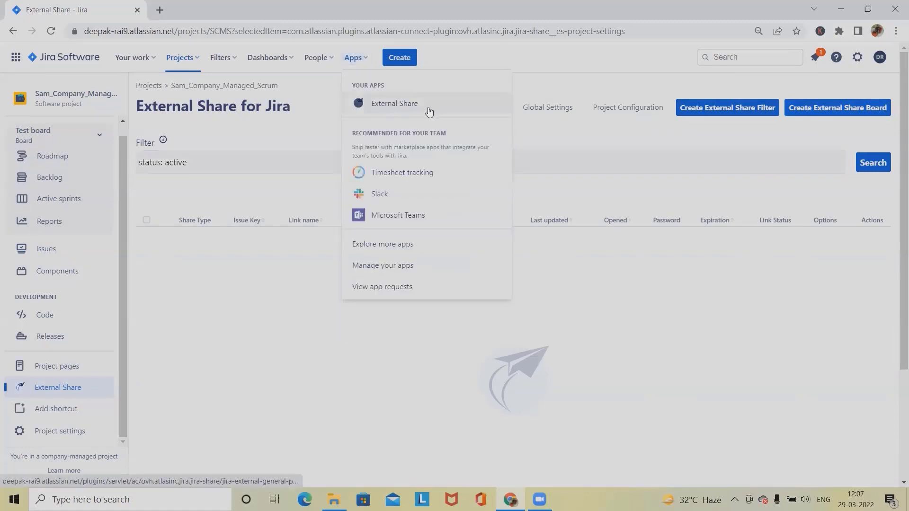
- Open the Old Street Solutions website in a new browser tab and look through its home page
click(163, 13)
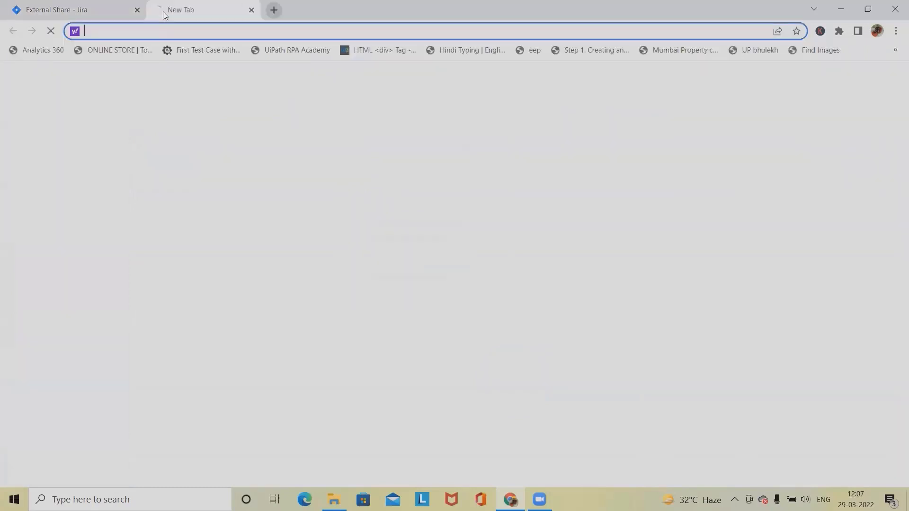
click(399, 325)
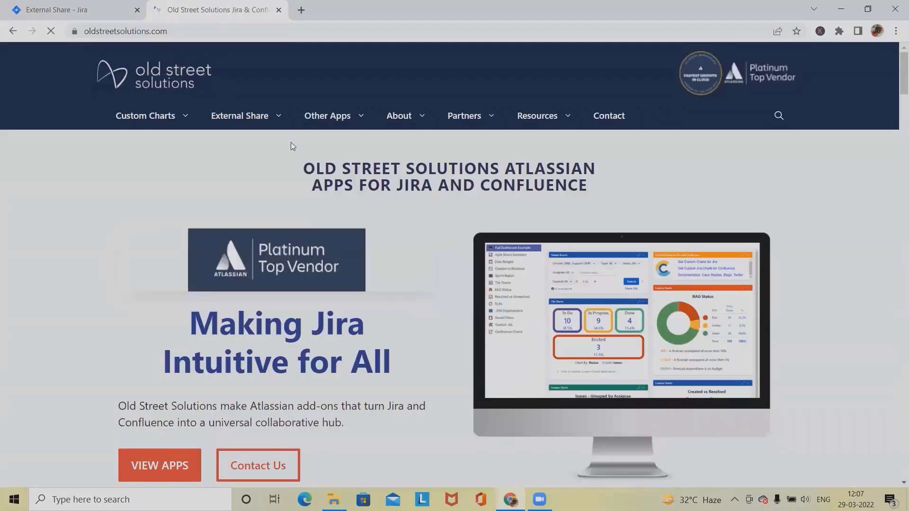
mouse_move(263, 126)
scroll(202, 197, down, 6)
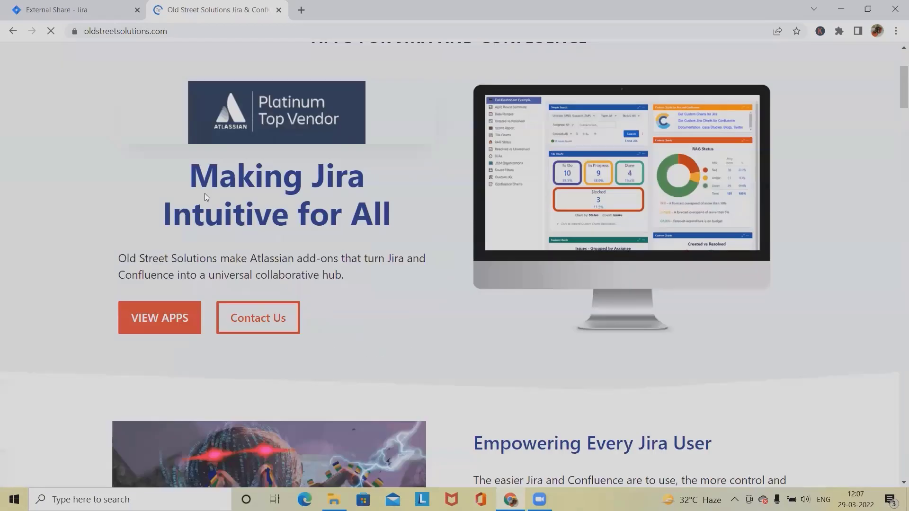
scroll(361, 255, down, 4)
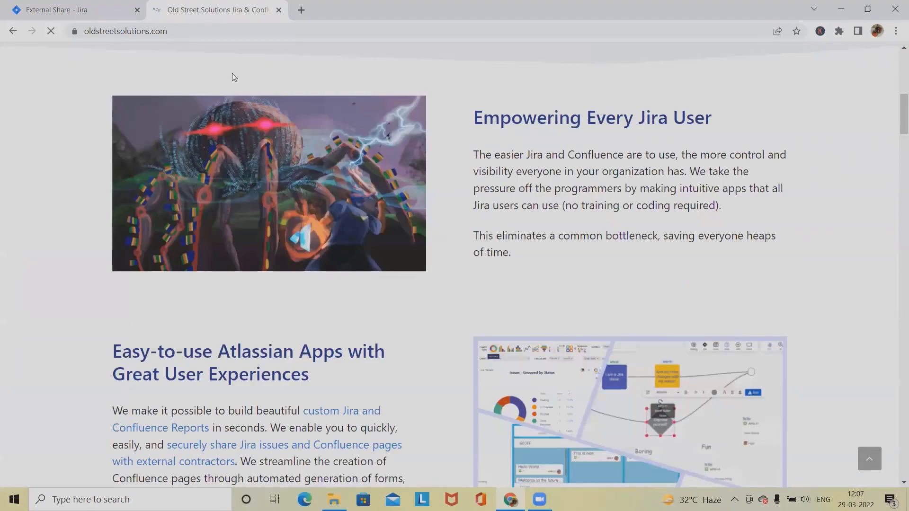
scroll(327, 241, down, 2)
scroll(328, 242, down, 6)
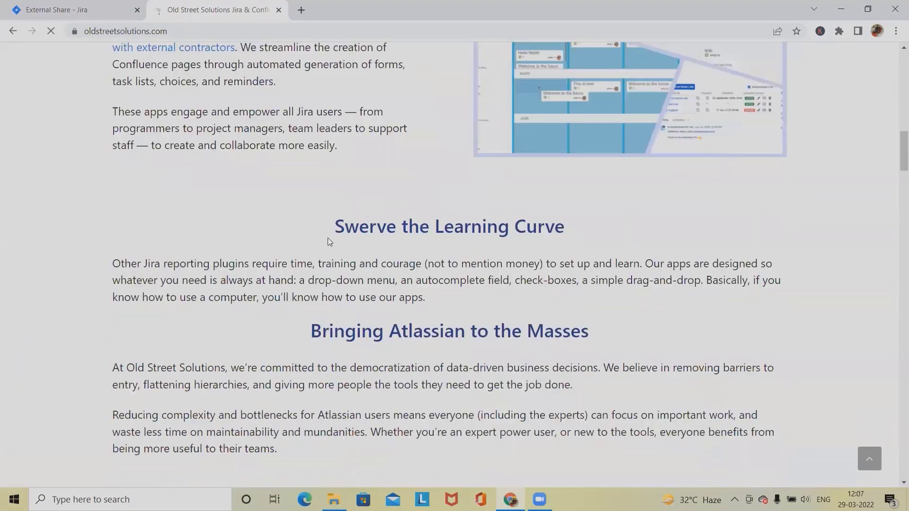
mouse_move(259, 124)
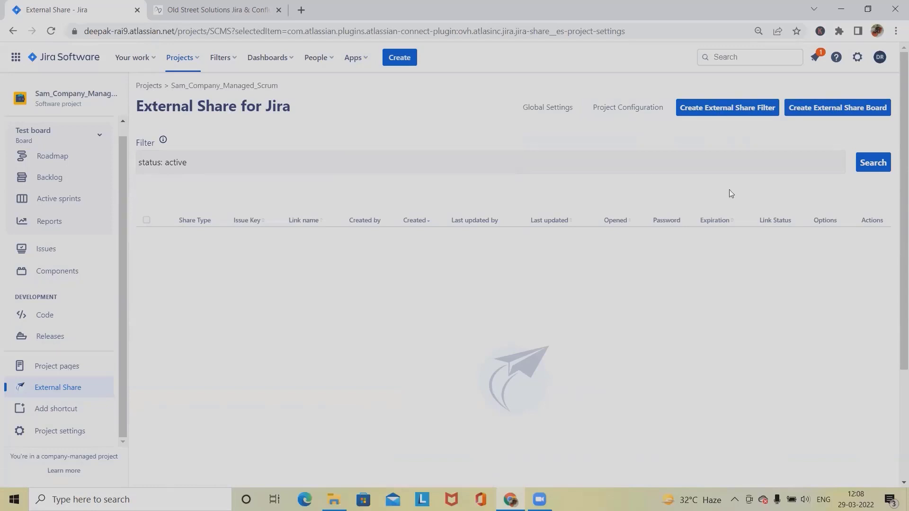
- Start SCMS Sprint 5 from the backlog, running 29/Mar/22 to 12/Apr/22, and move the Brain Operation issue to In Progress
click(47, 198)
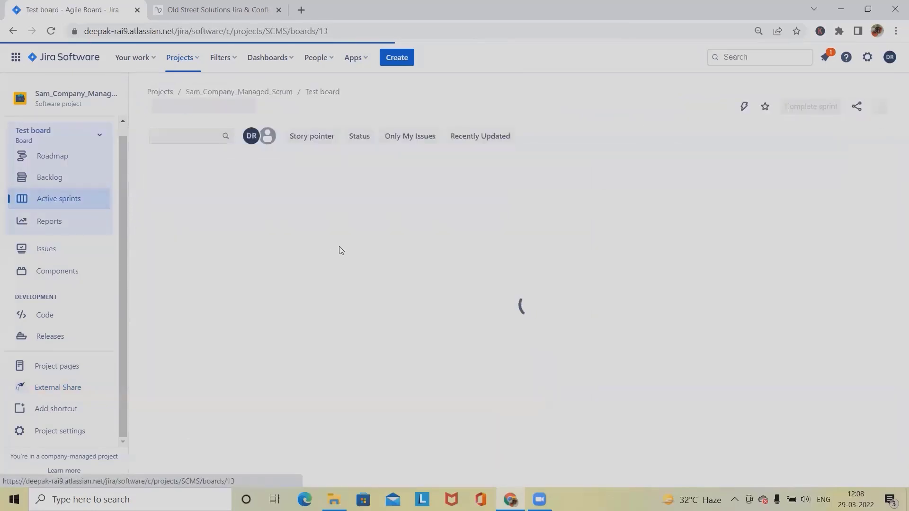
click(49, 178)
click(854, 171)
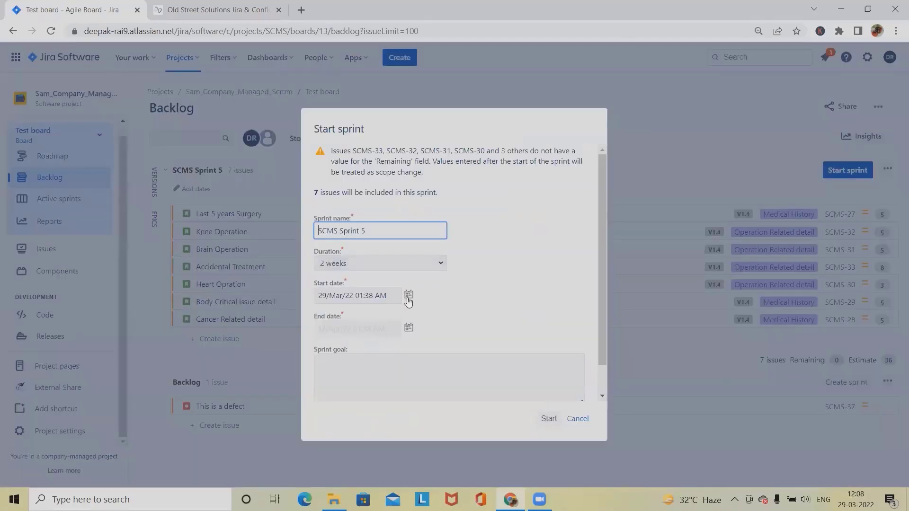
click(408, 294)
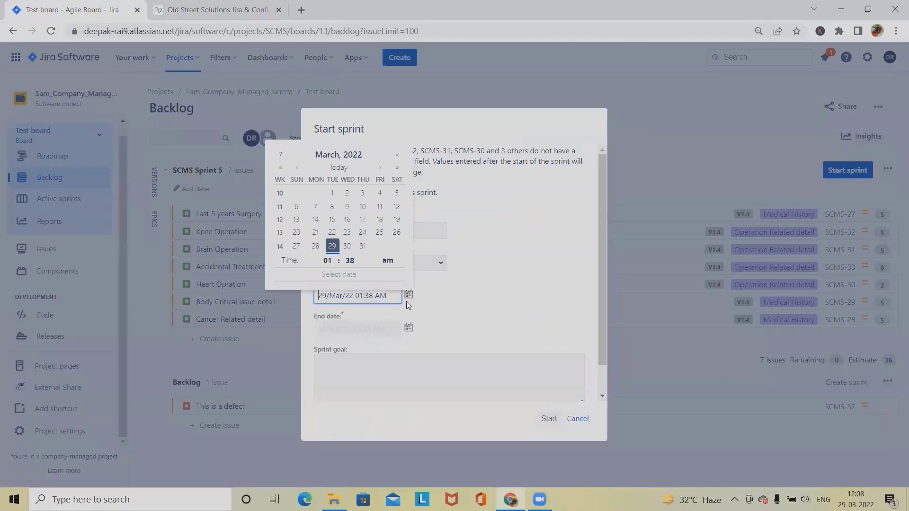
click(337, 250)
click(409, 328)
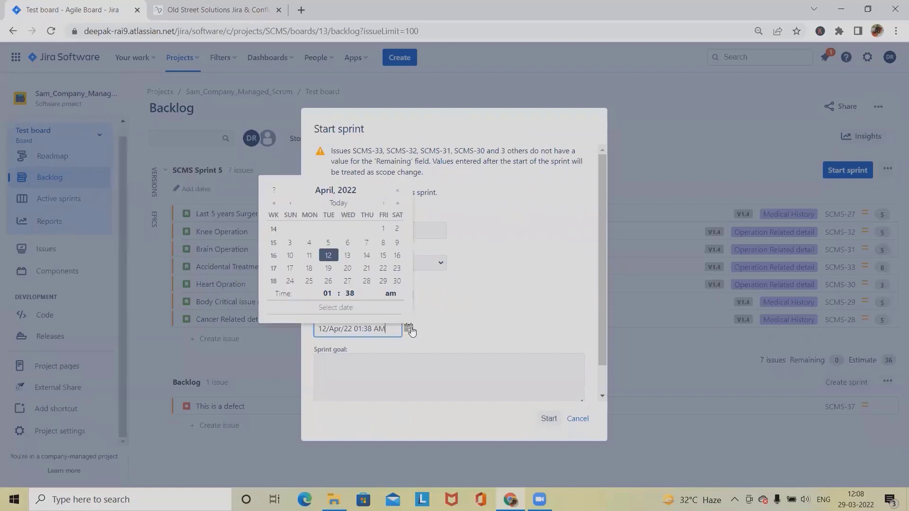
click(327, 268)
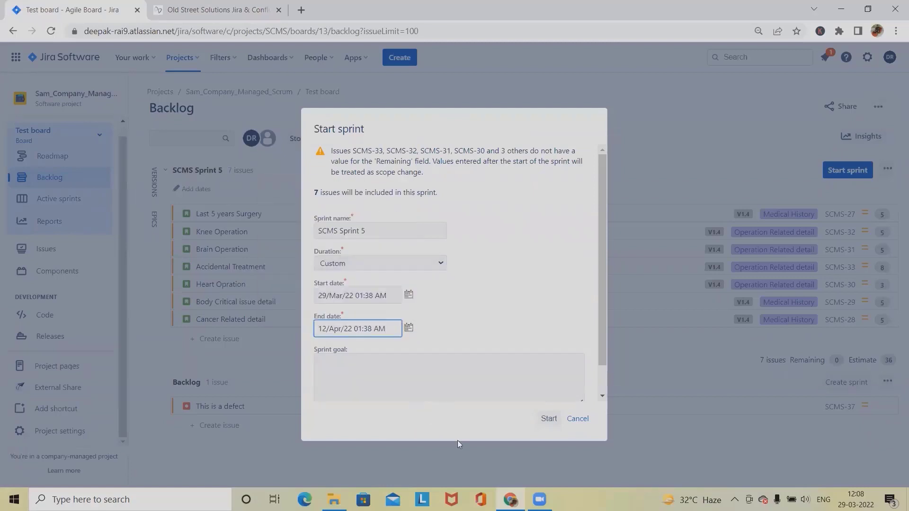
click(549, 419)
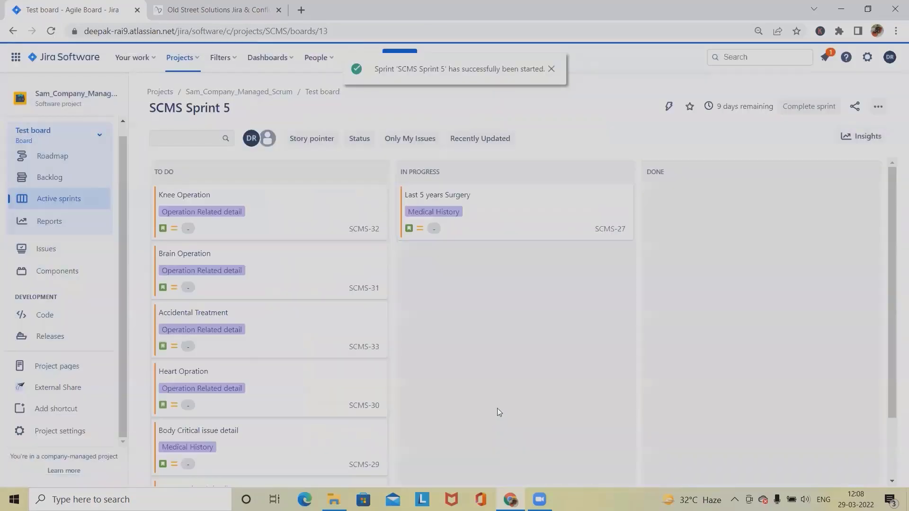
drag(343, 286, 543, 265)
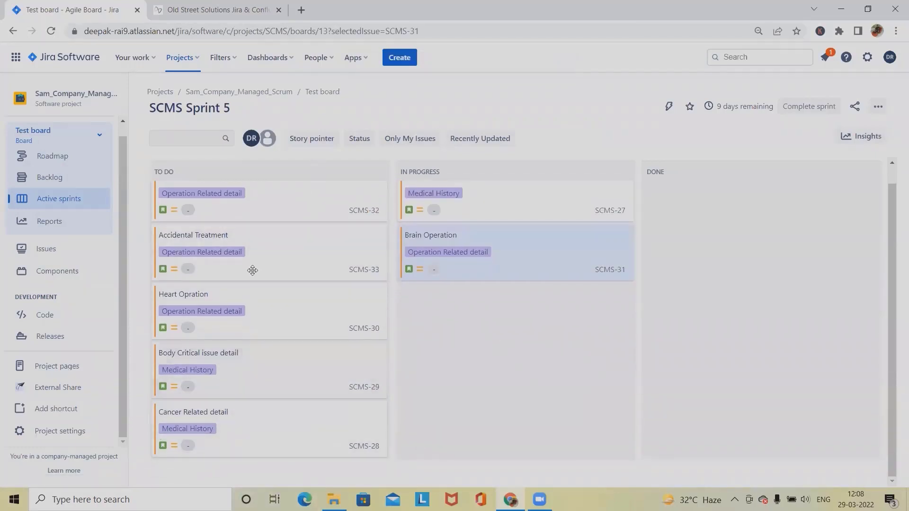
- Create an external share board in the project for Test board and copy its share URL
click(68, 397)
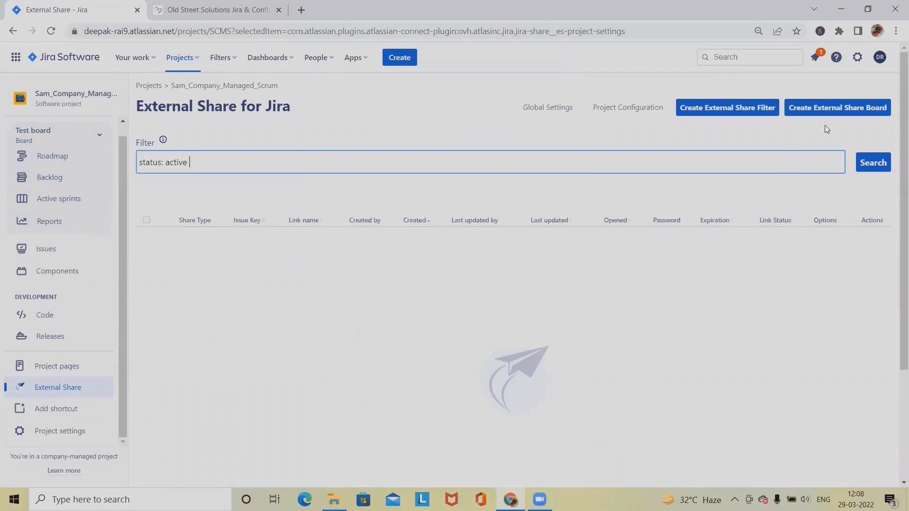
click(846, 110)
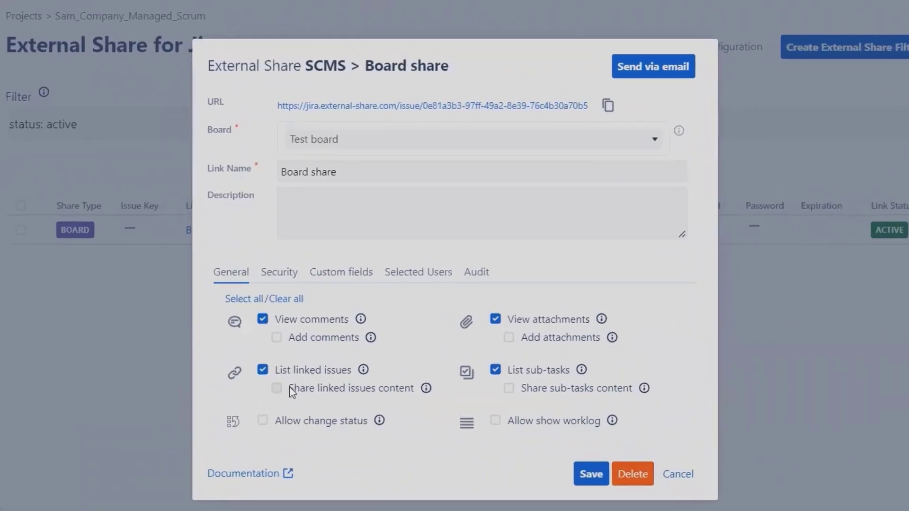
click(608, 105)
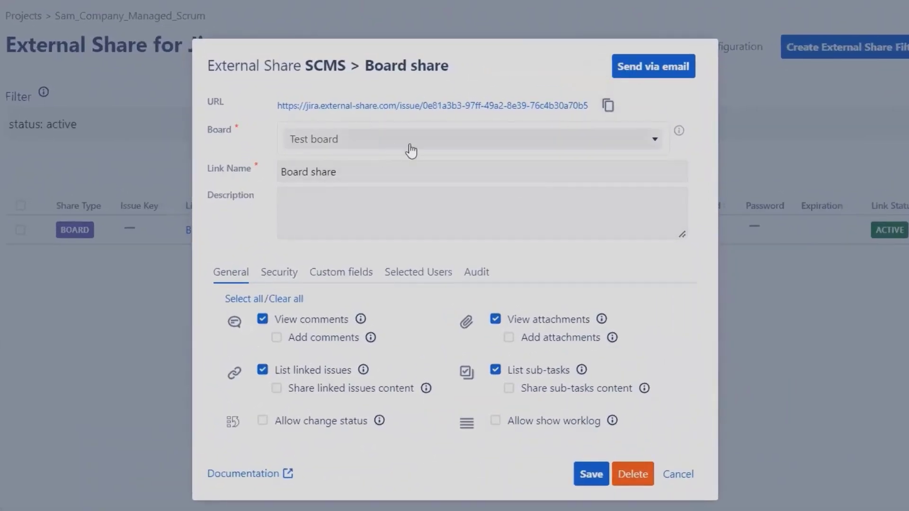
click(493, 141)
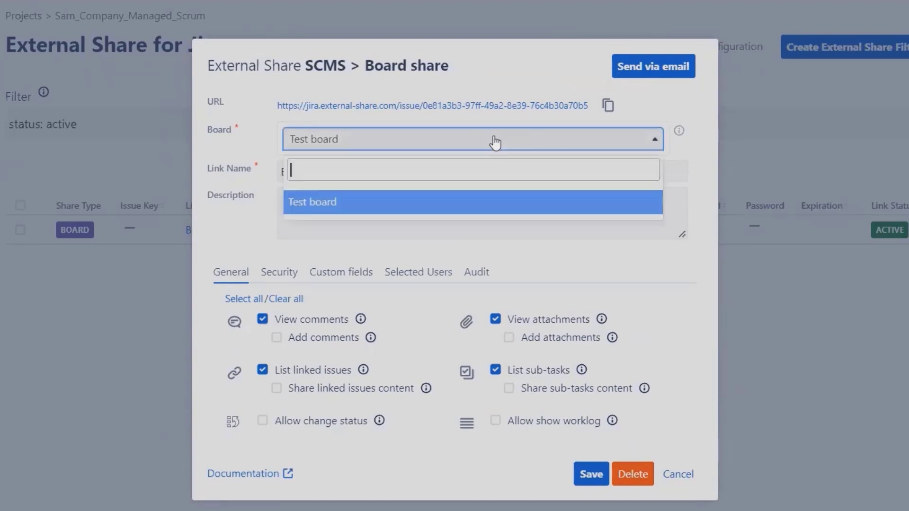
click(323, 208)
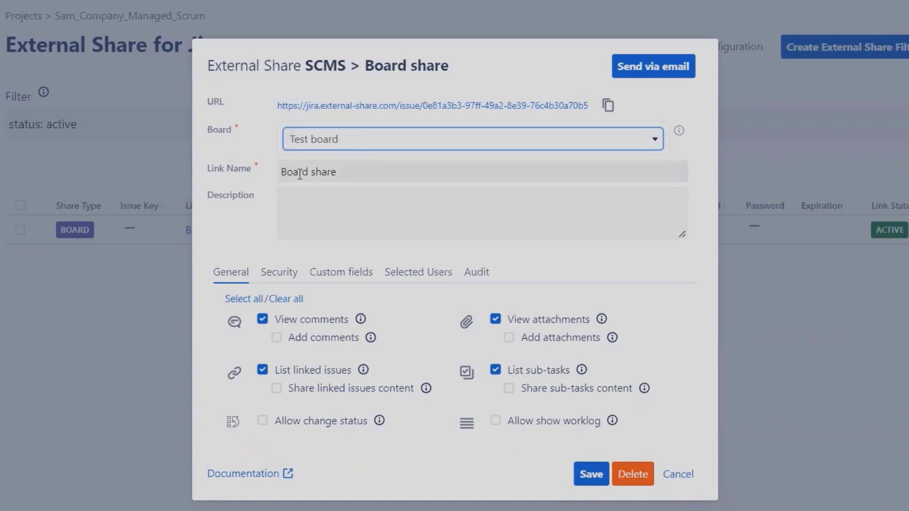
click(343, 218)
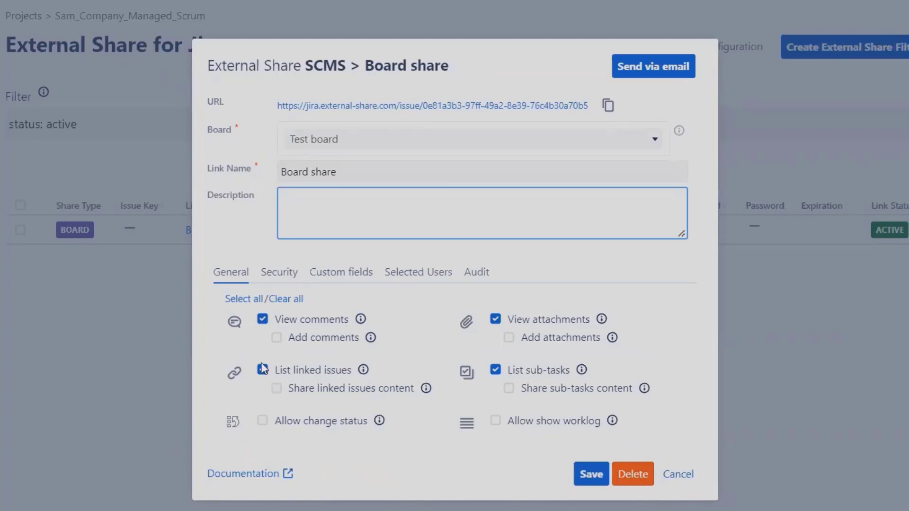
- Allow adding comments and attachments, sharing linked issues content, changing status and showing the worklog on the board share, and save it
click(277, 337)
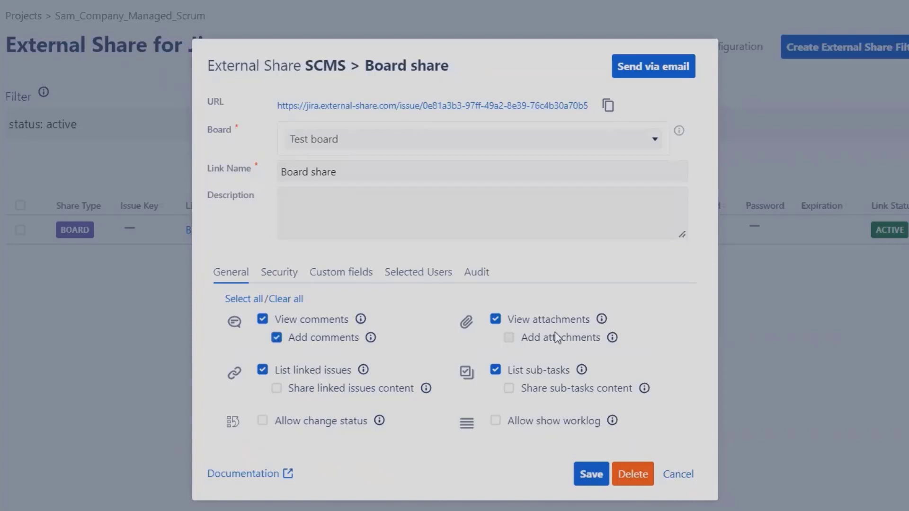
click(508, 337)
click(277, 389)
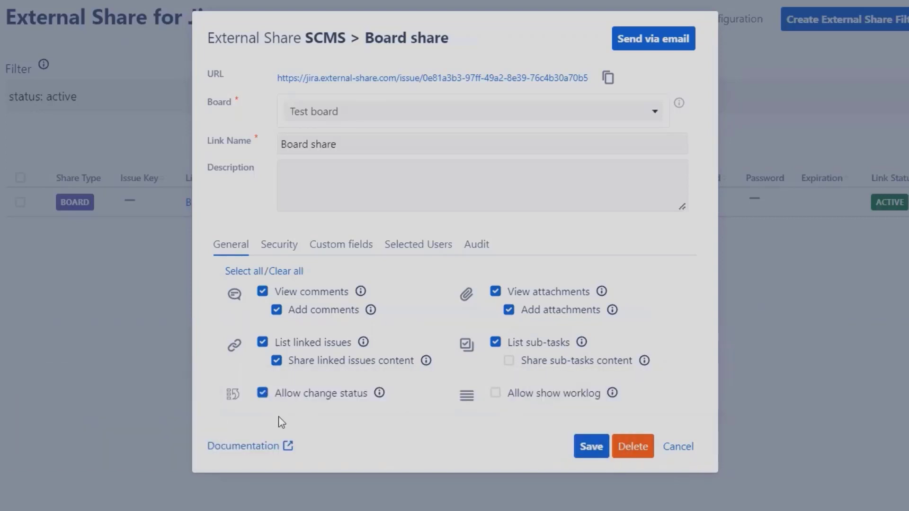
click(496, 393)
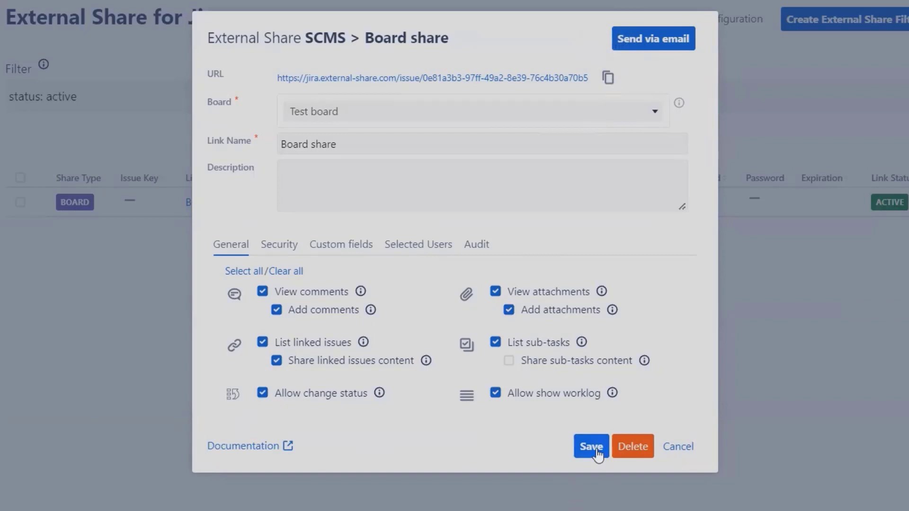
click(596, 450)
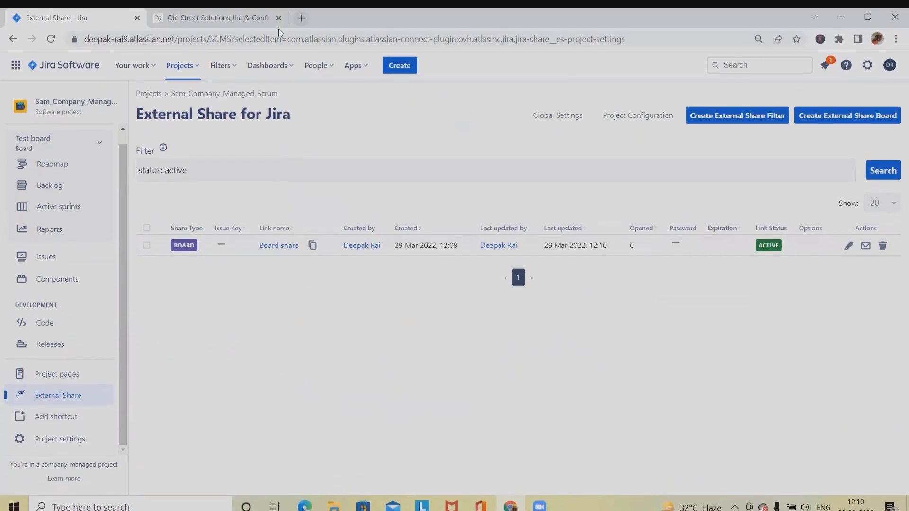
- Open the copied board share URL in a new browser tab
key(ctrl+t)
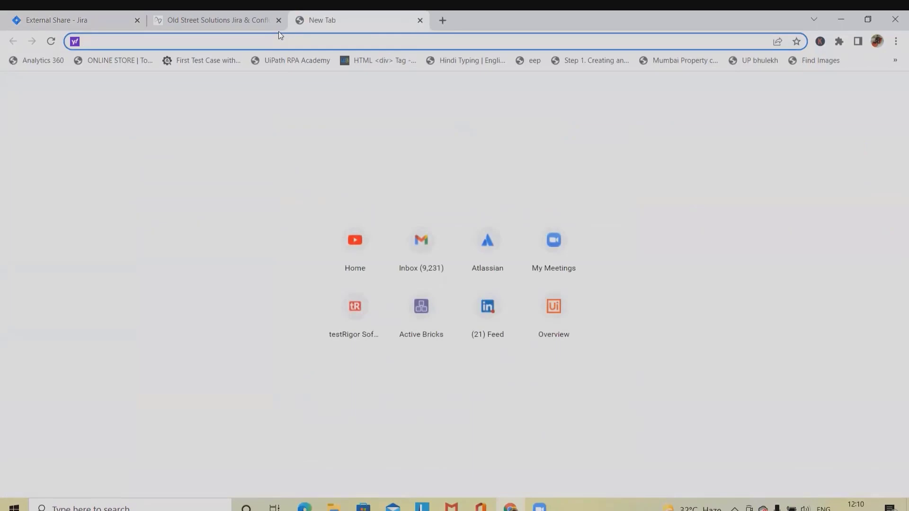
key(ctrl+v)
key(Return)
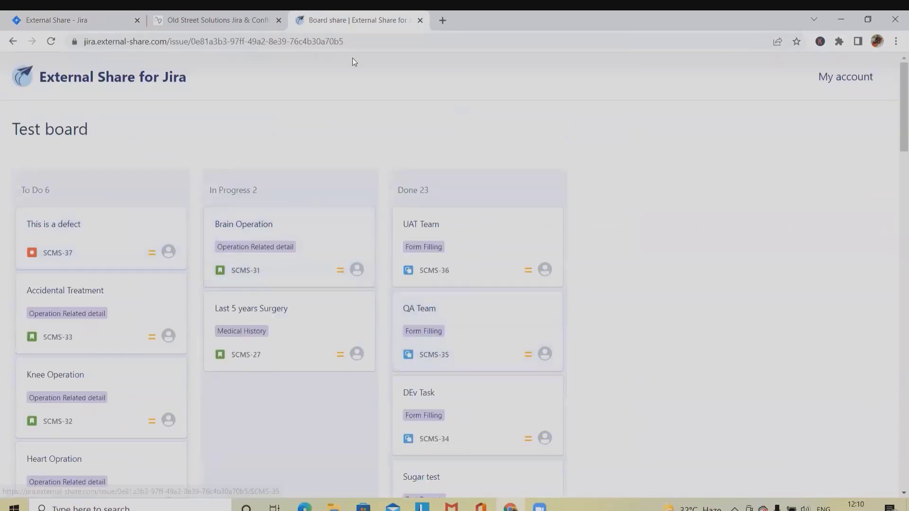
- Examine the issue cards in the To Do, In Progress and Done columns of the externally shared Test board
scroll(336, 247, down, 7)
scroll(348, 266, up, 6)
scroll(356, 274, down, 4)
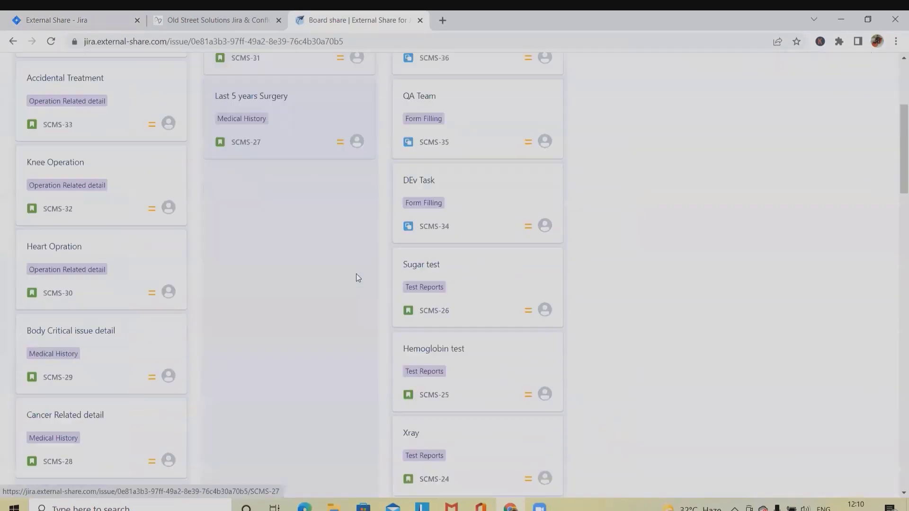
scroll(356, 277, down, 2)
scroll(357, 278, up, 6)
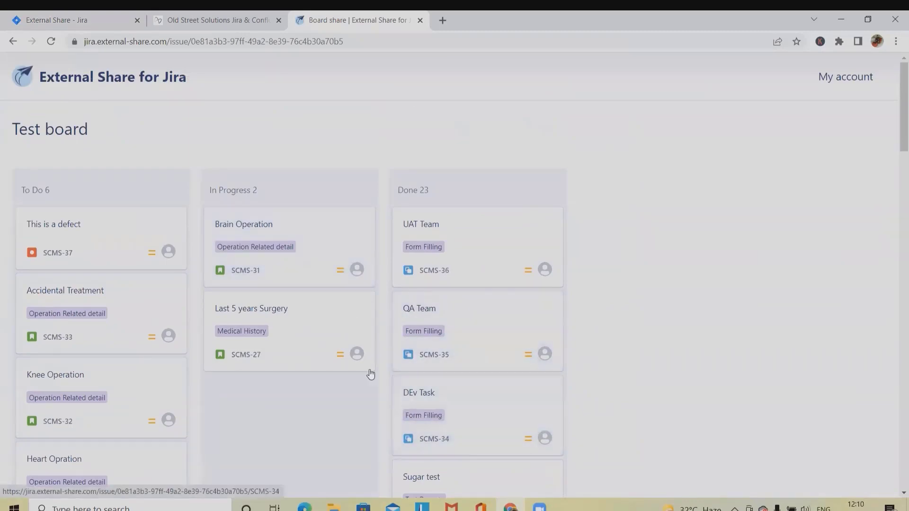
scroll(370, 339, down, 7)
scroll(370, 339, up, 8)
scroll(111, 288, down, 5)
scroll(118, 288, up, 4)
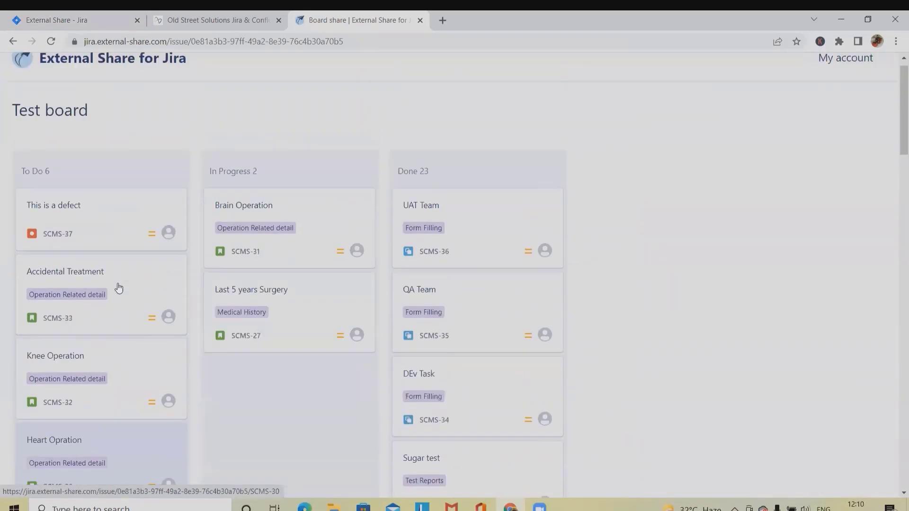
scroll(118, 288, up, 1)
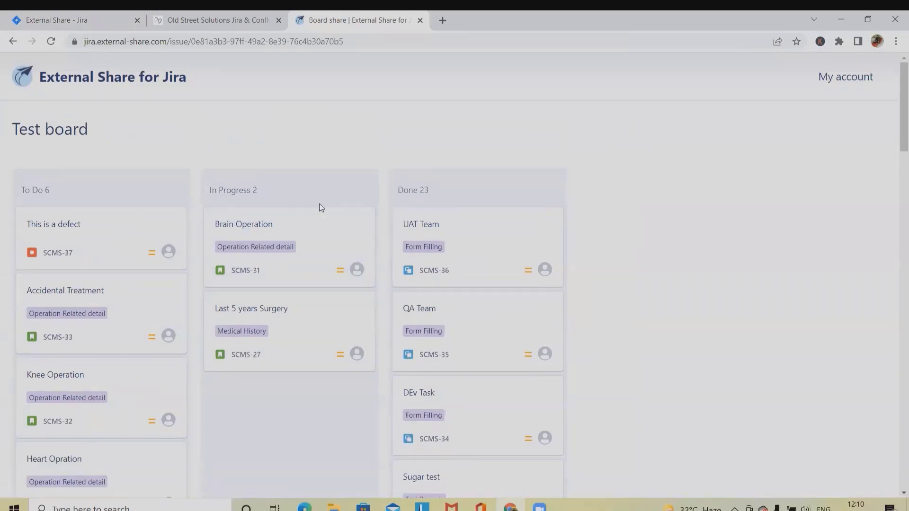
scroll(320, 213, down, 4)
scroll(544, 209, up, 4)
scroll(521, 254, down, 3)
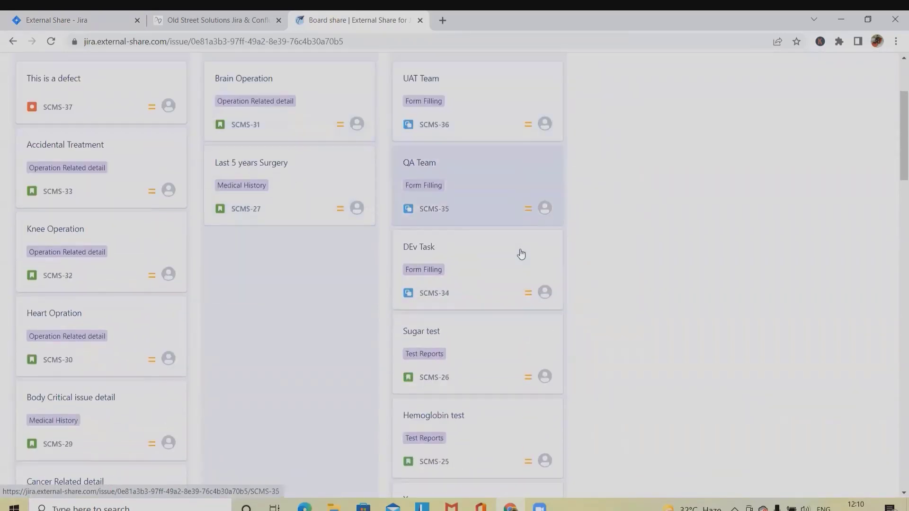
- Look through the whole externally shared Test board, down to the last cards in the Done column
scroll(520, 254, down, 8)
scroll(521, 254, up, 11)
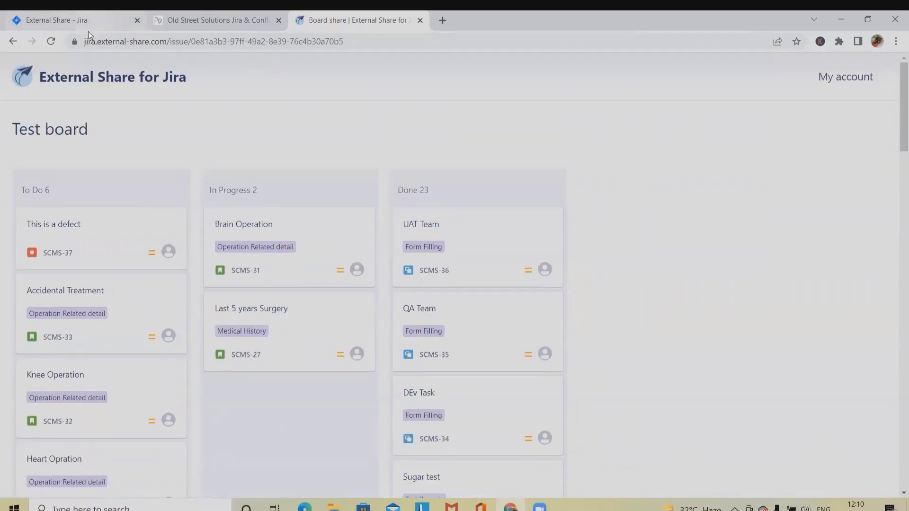
scroll(463, 308, down, 5)
scroll(463, 310, up, 5)
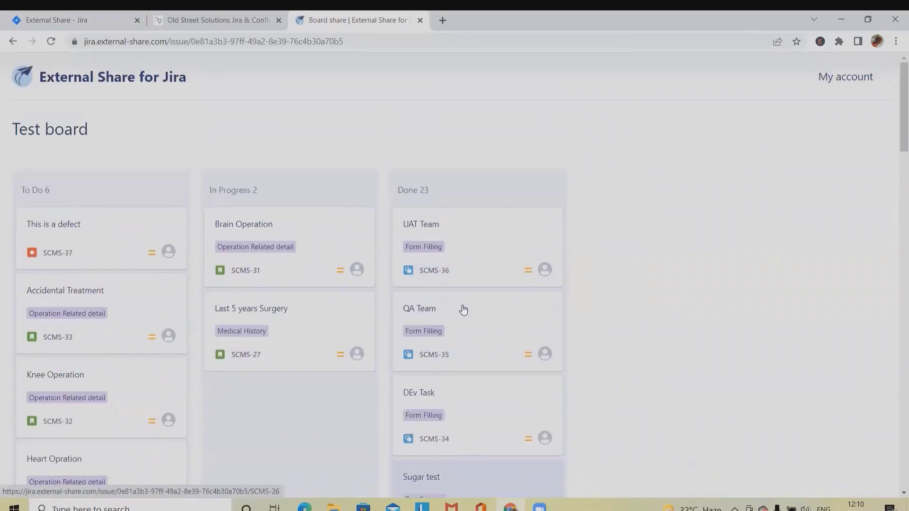
scroll(463, 309, down, 8)
scroll(462, 310, up, 8)
scroll(473, 284, down, 4)
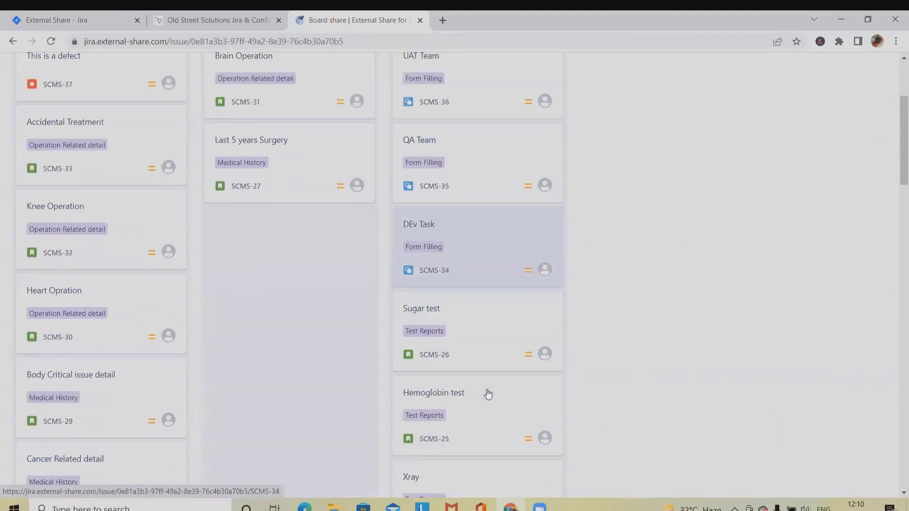
scroll(488, 394, down, 3)
scroll(484, 222, down, 20)
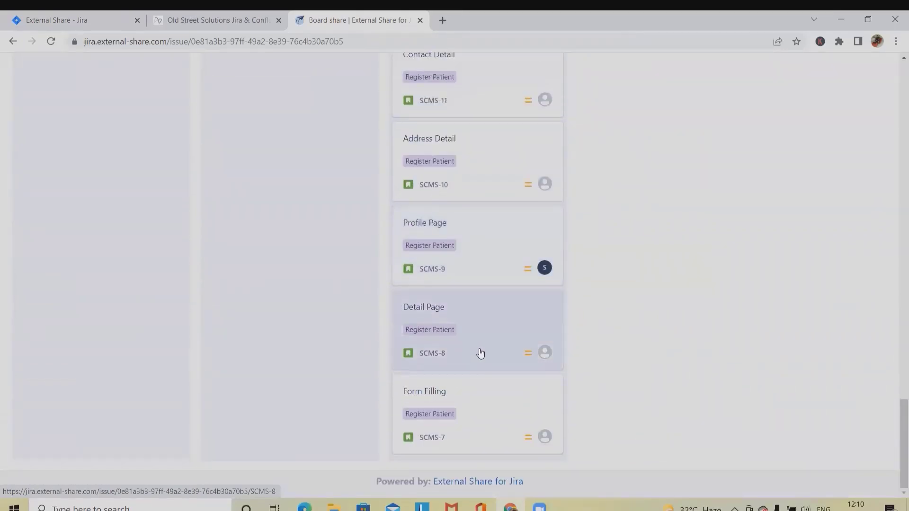
scroll(478, 352, up, 20)
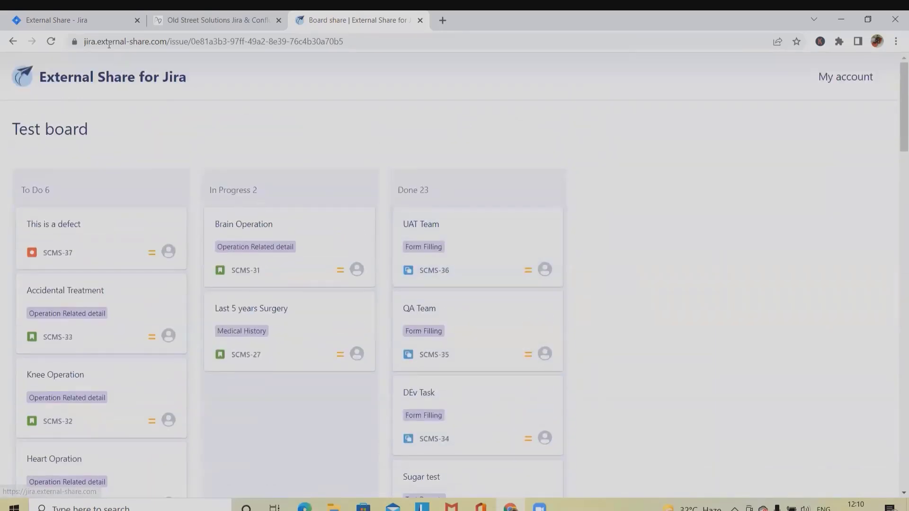
- Protect the Board share link with a randomly generated password in its security settings, copy the password and save the share
click(90, 19)
click(847, 253)
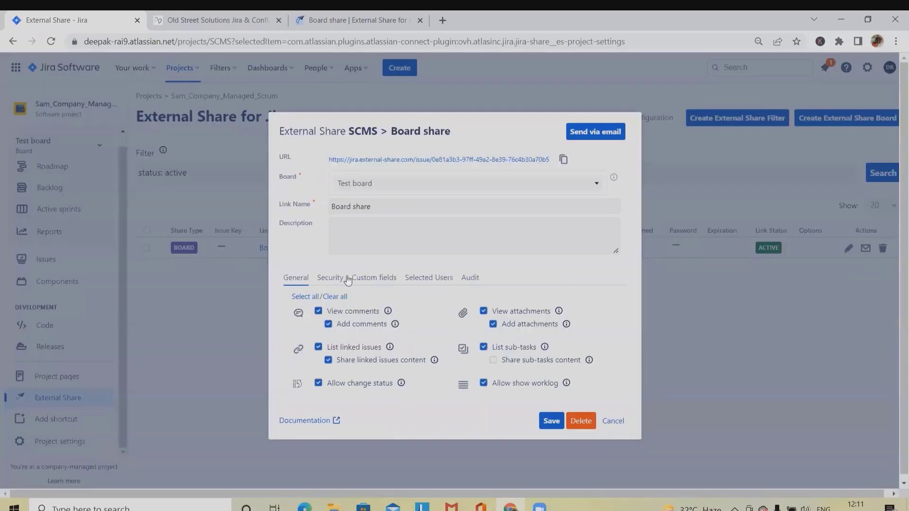
click(347, 278)
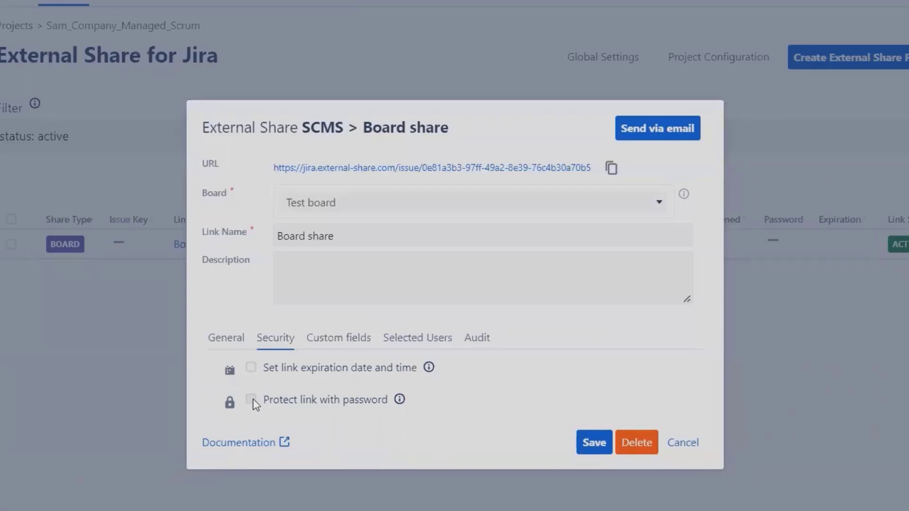
click(251, 399)
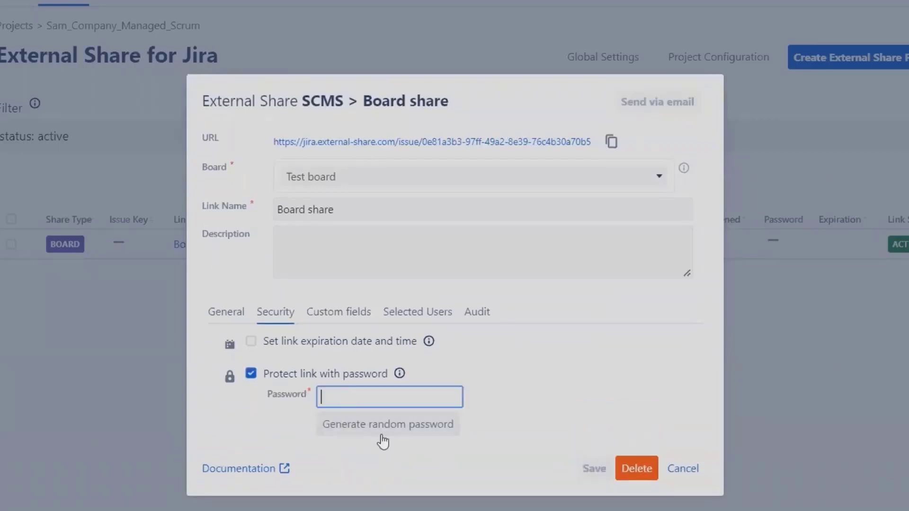
click(345, 396)
click(399, 431)
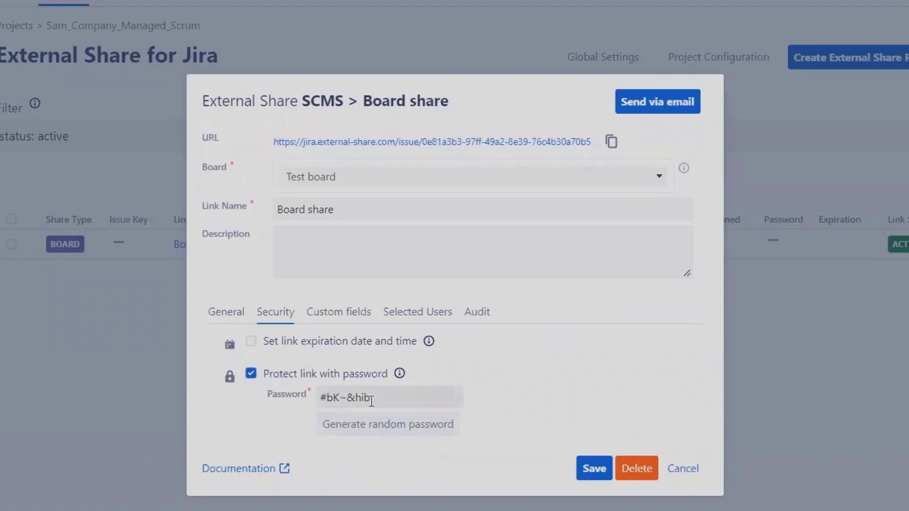
drag(372, 401, 293, 399)
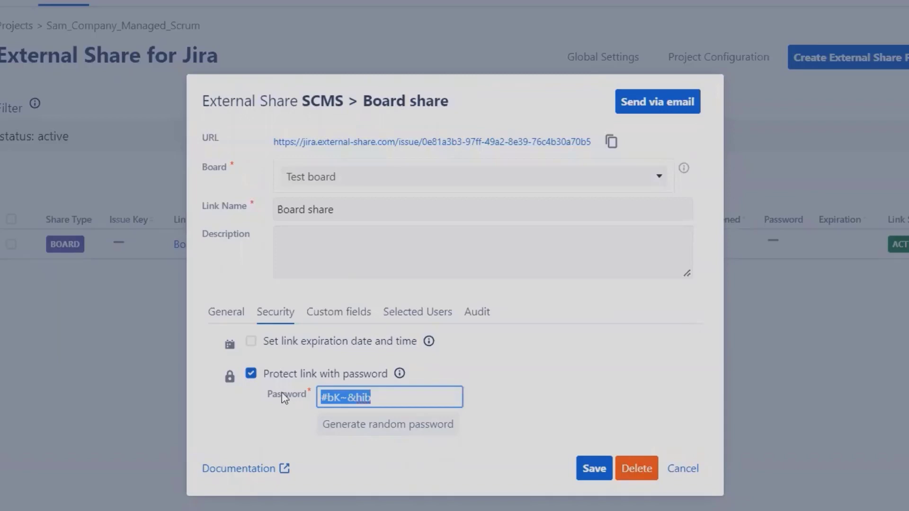
click(596, 469)
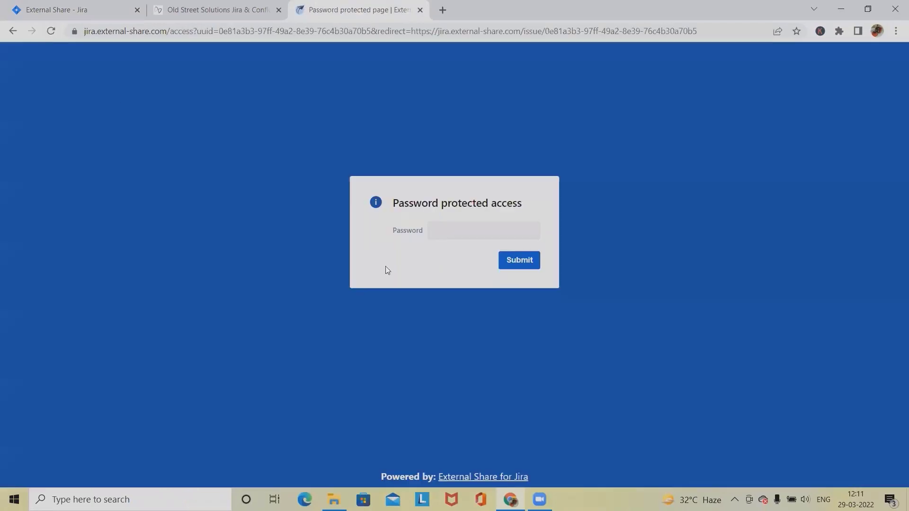
- Enter the copied link password on the password-protected access page and submit it to open the shared board
click(472, 226)
key(ctrl+v)
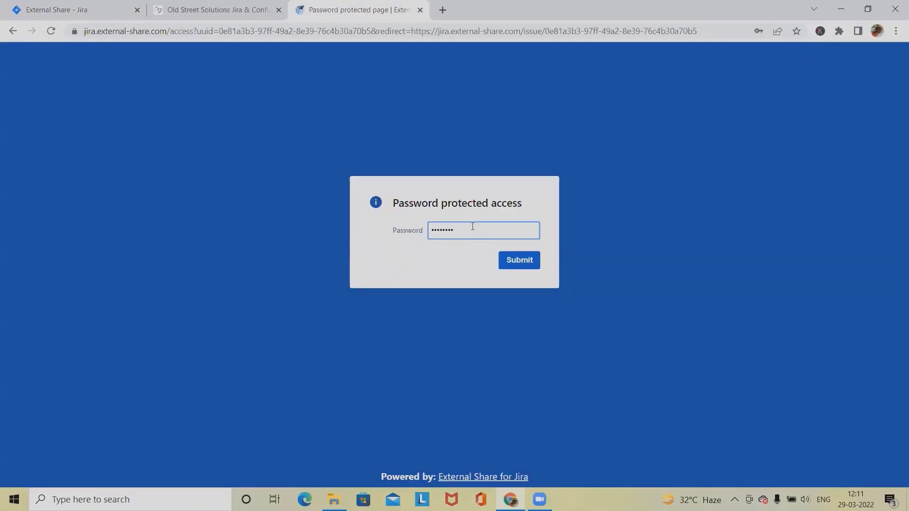
click(528, 263)
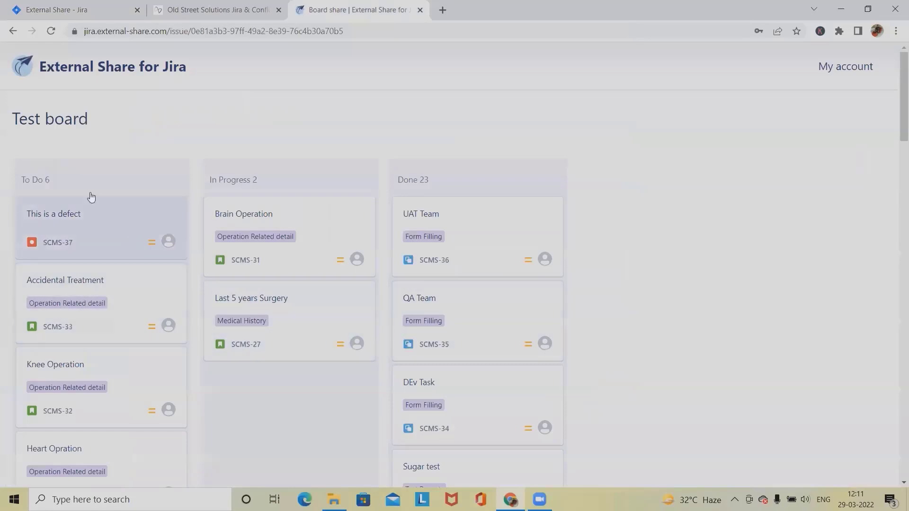
- Open the issue This is a defect (SCMS-37) from the shared board and set its status to UAT
click(118, 232)
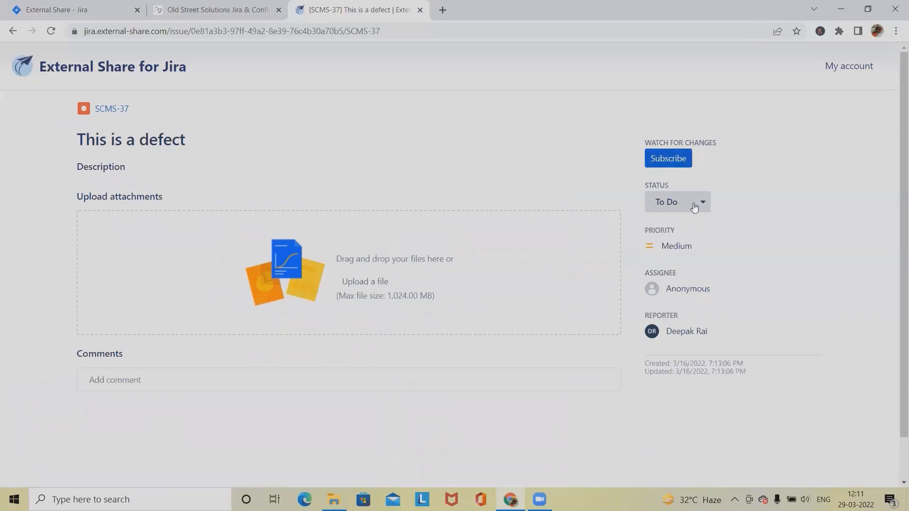
click(694, 208)
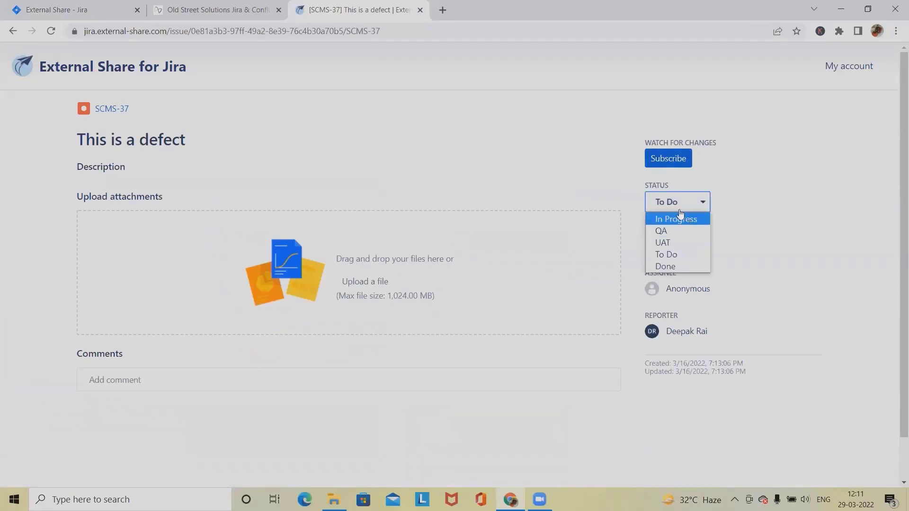
click(685, 241)
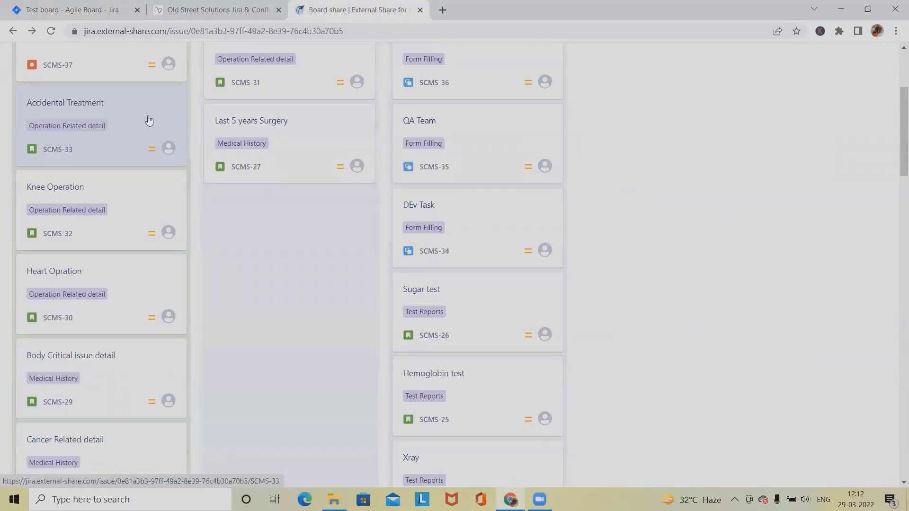
- Set the status of Accidental Treatment (SCMS-33) to UAT through the shared board and check it on the reloaded Jira sprint board
click(145, 121)
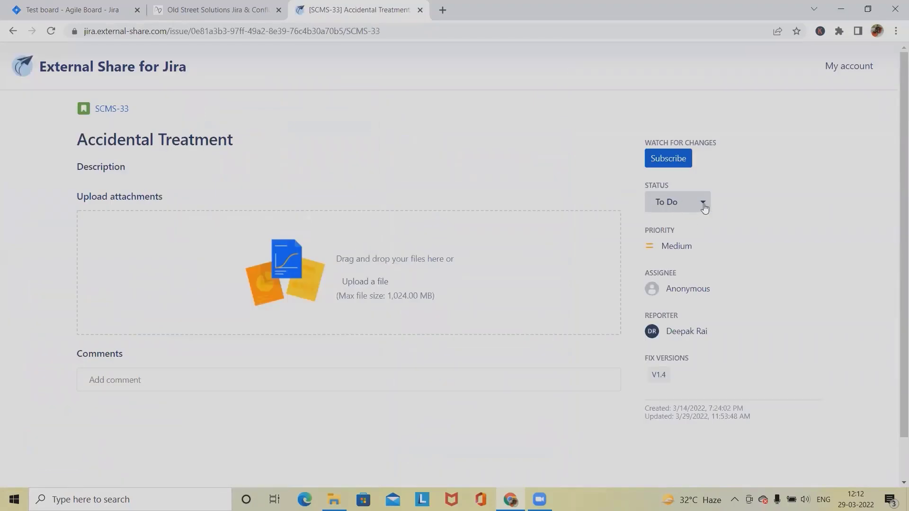
click(704, 207)
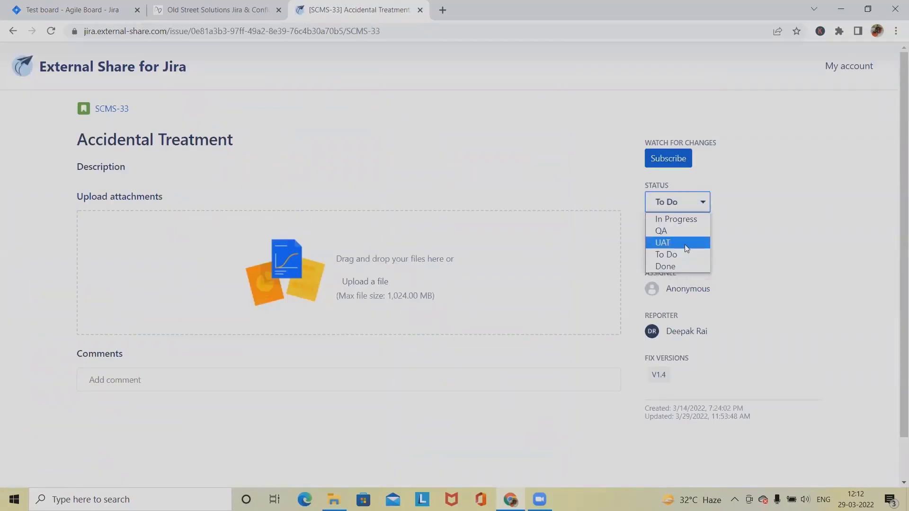
click(684, 243)
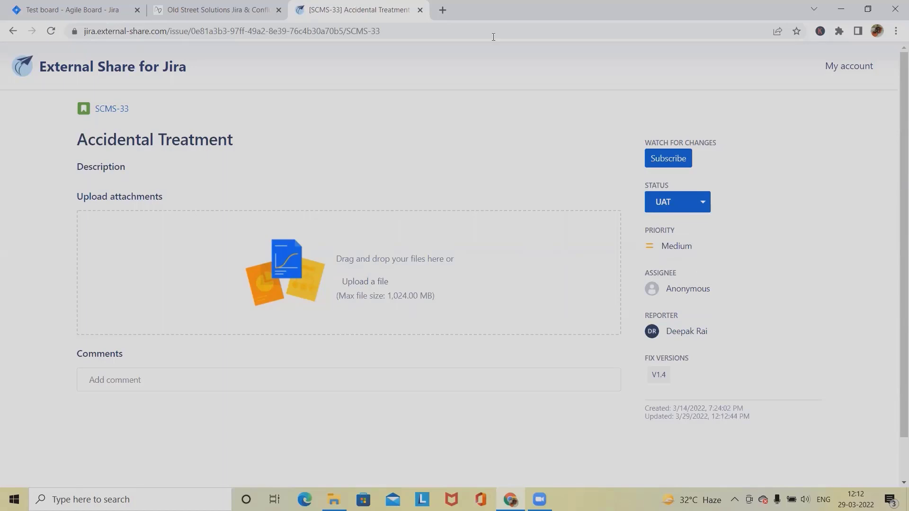
click(80, 9)
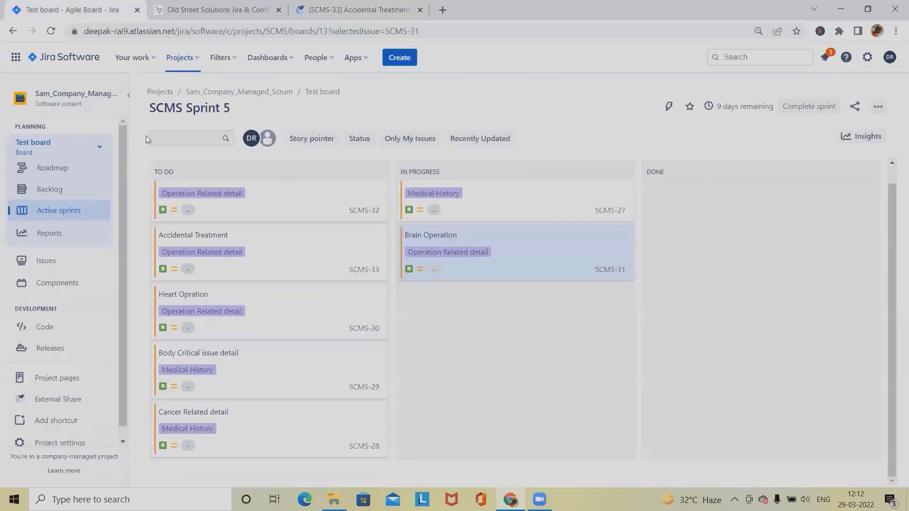
click(51, 31)
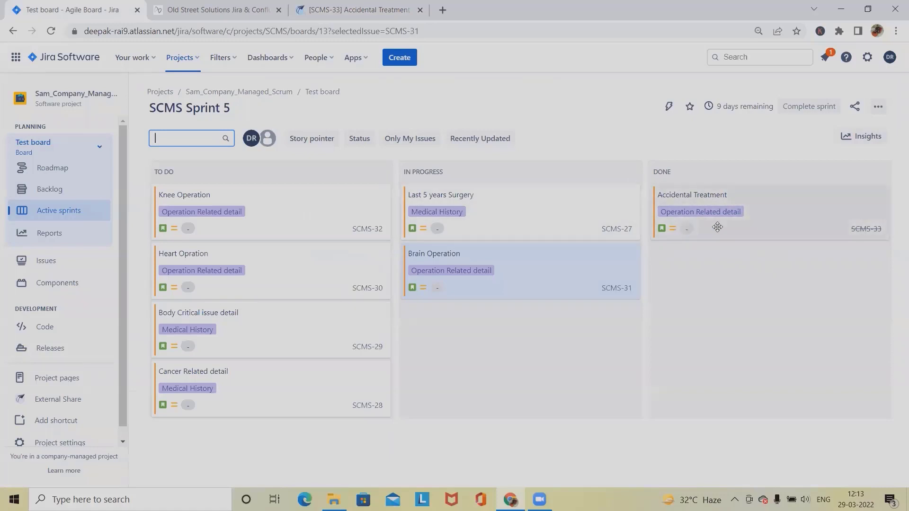
- Set the status of Accidental Treatment (SCMS-33) to In Progress on its externally shared issue page
click(305, 18)
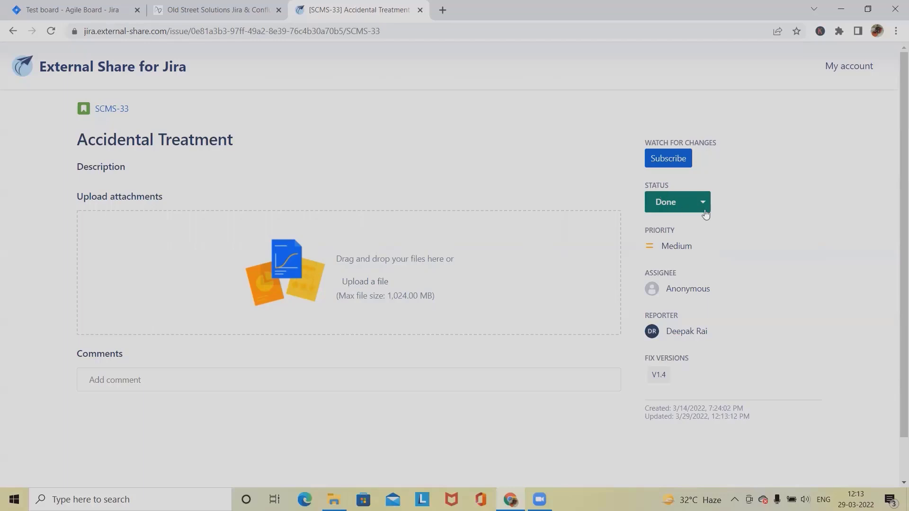
click(704, 203)
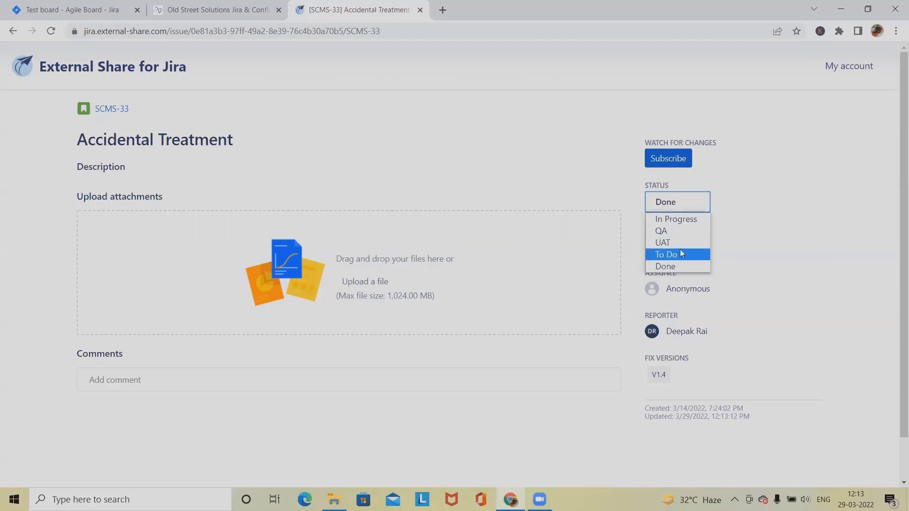
click(73, 7)
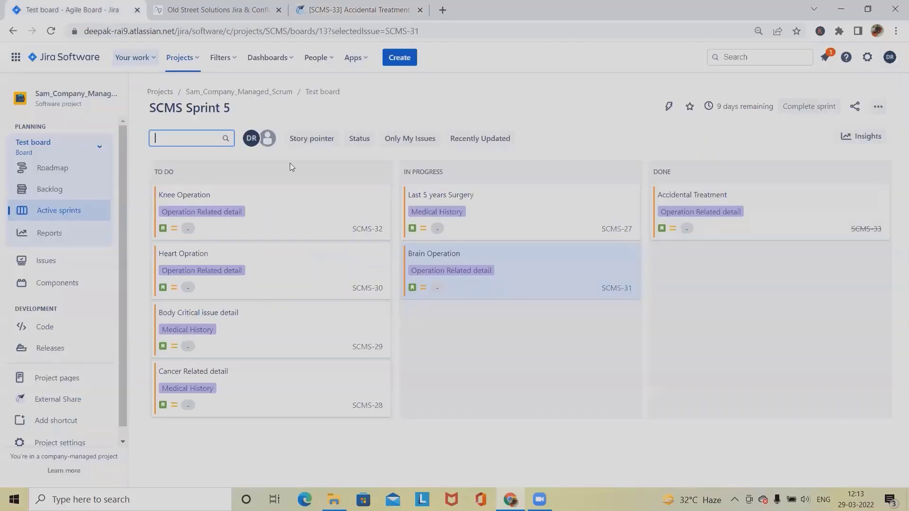
click(272, 41)
click(327, 11)
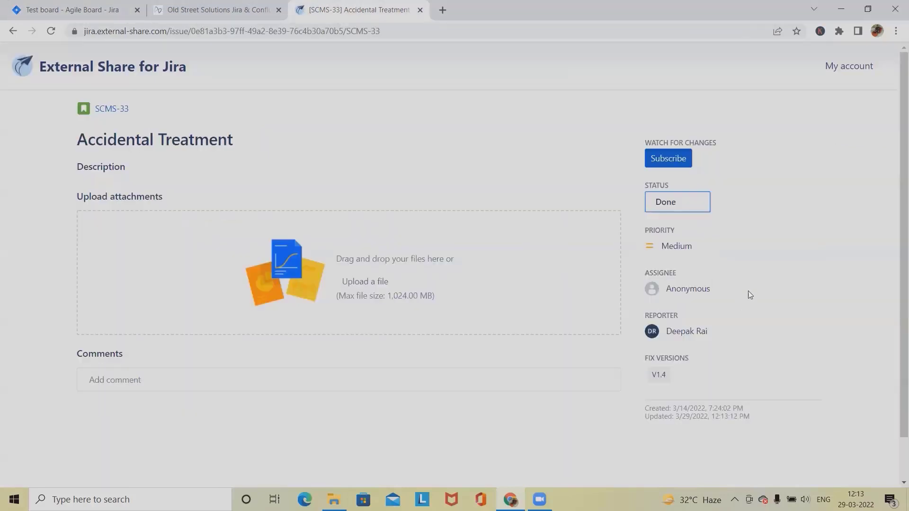
click(698, 204)
click(688, 219)
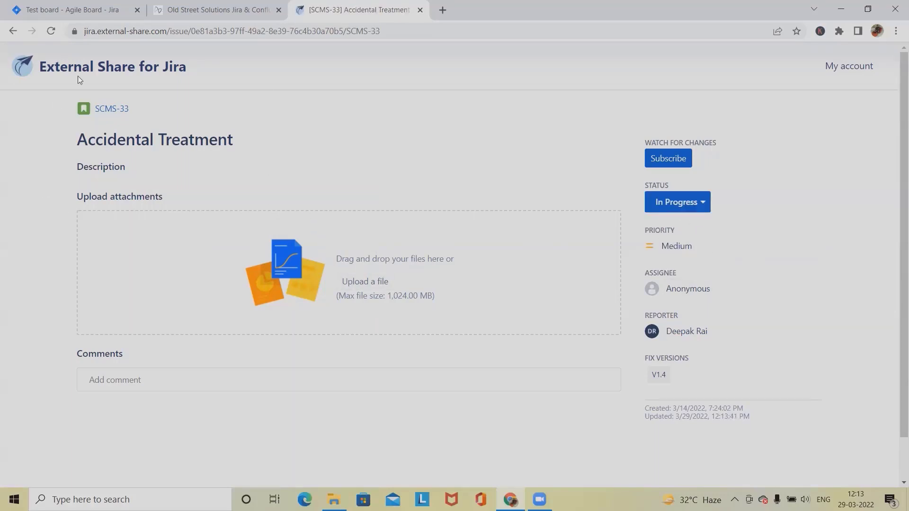
- Reload the SCMS Sprint 5 board in Jira to check the column of Accidental Treatment, and return to the shared link
click(54, 5)
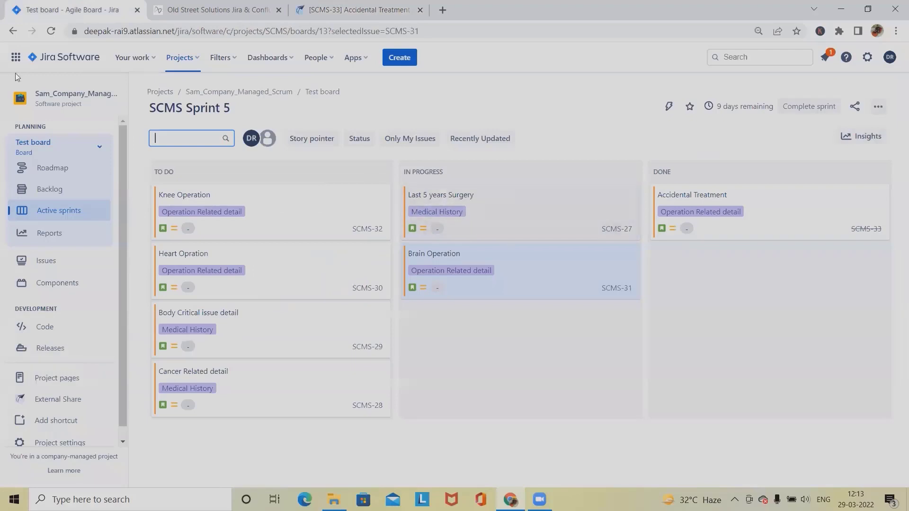
click(50, 31)
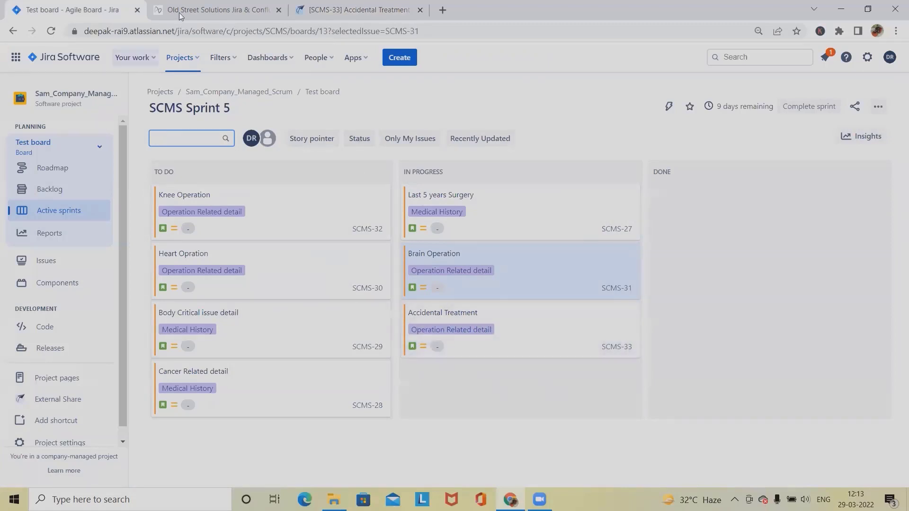
click(373, 18)
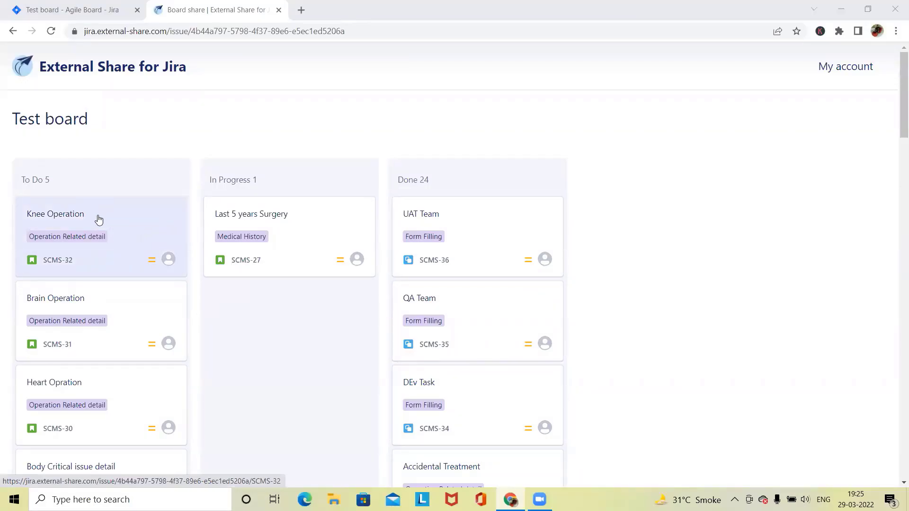
- Compare the position of the Knee Operation card on the shared Test board with the SCMS Sprint 5 board in Jira
drag(121, 225, 108, 244)
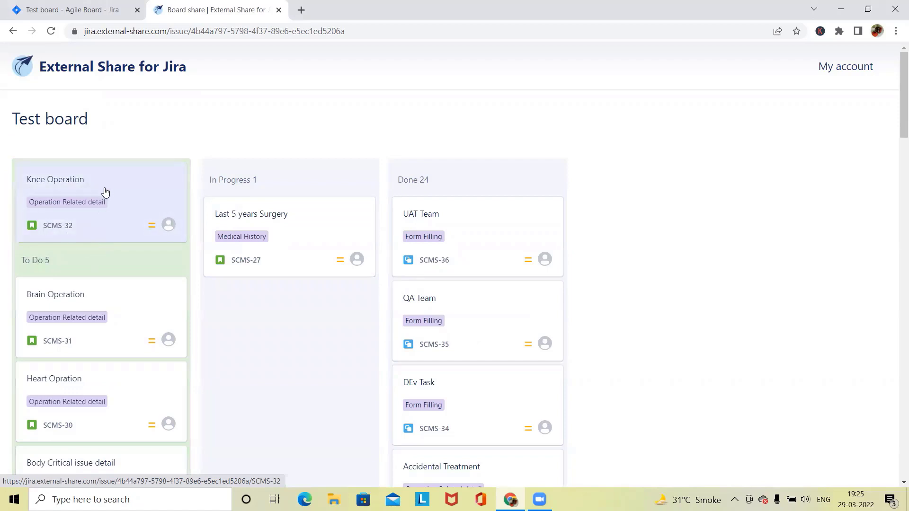
drag(106, 193, 97, 252)
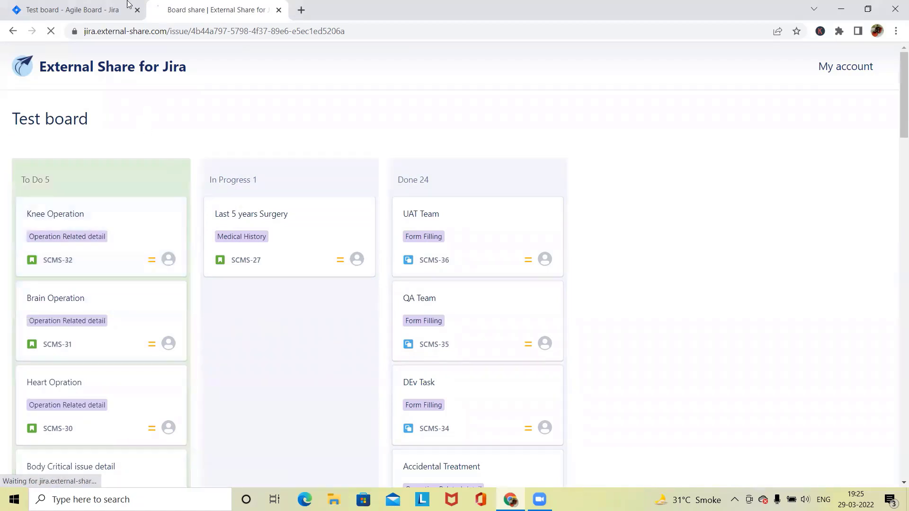
click(78, 11)
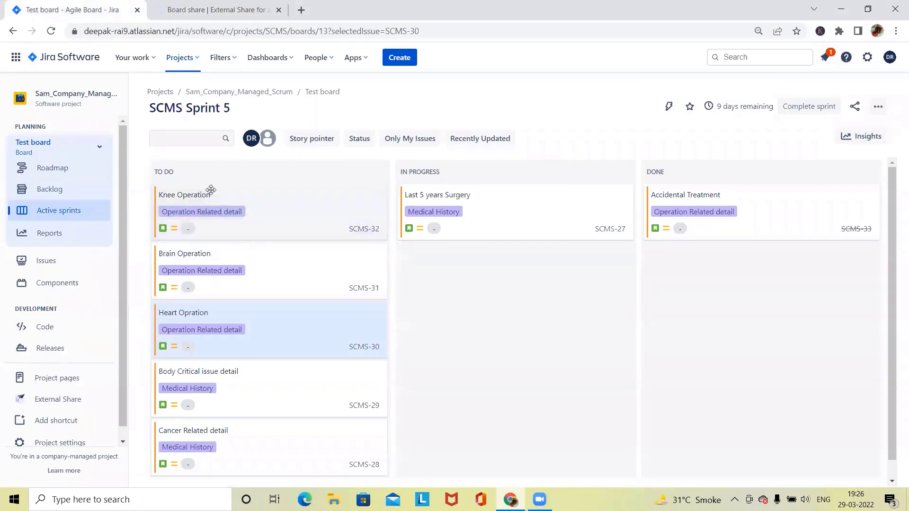
click(180, 4)
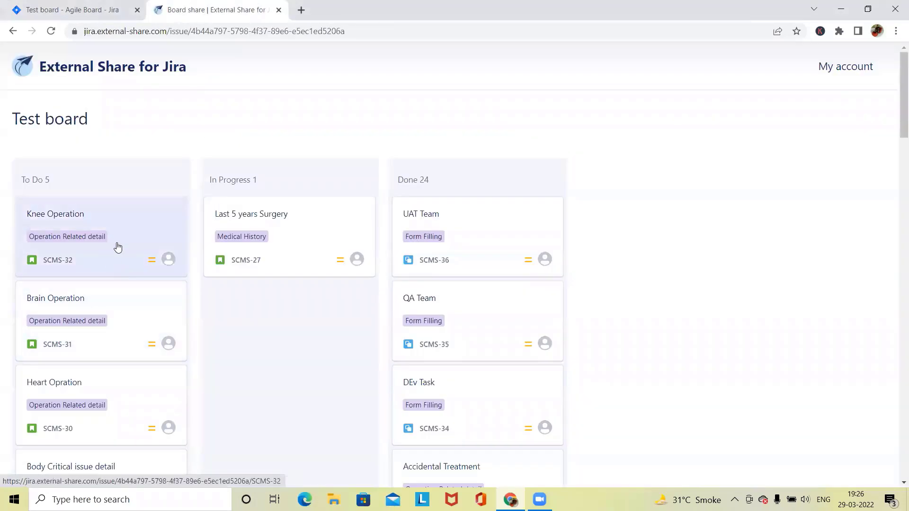
- Move the Knee Operation card from To Do to In Progress on the shared board and check it in SCMS Sprint 5 in Jira
drag(114, 212, 328, 279)
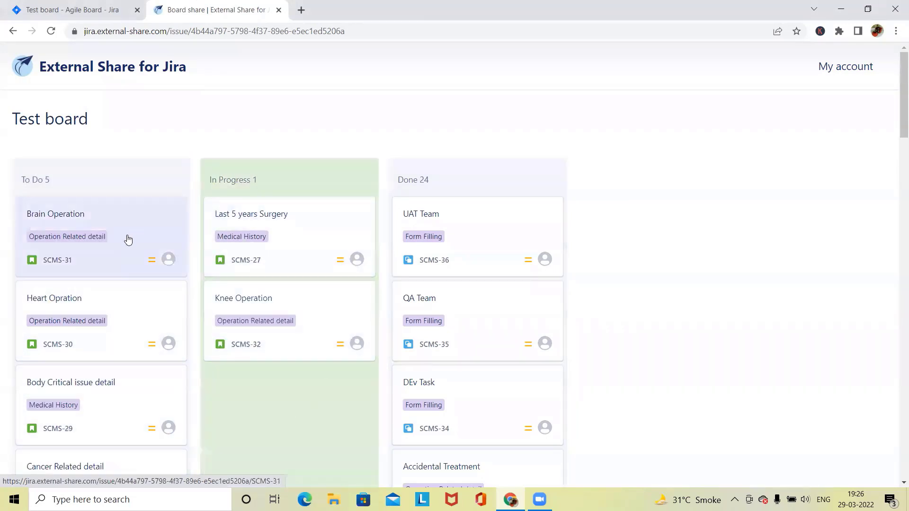
click(66, 10)
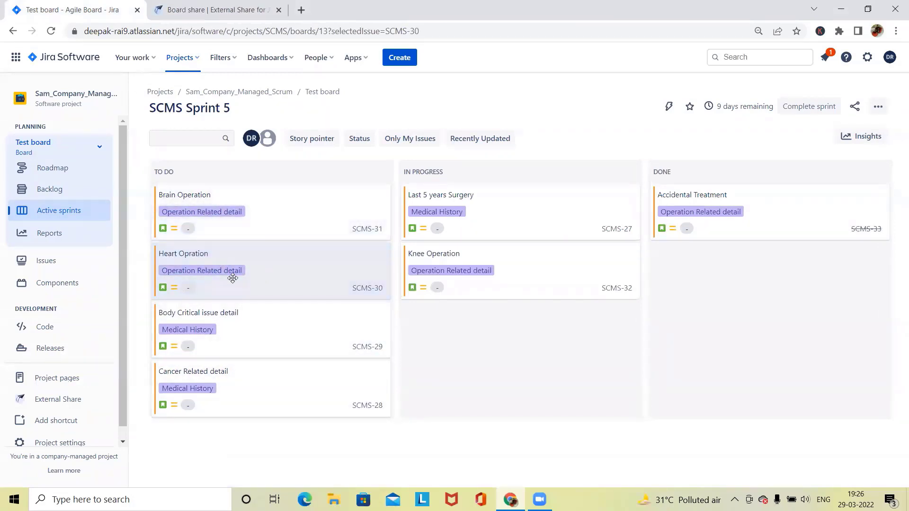
- Move the Heart Opration card from To Do to Done in Jira and check its column on the reloaded shared board
drag(262, 266, 798, 284)
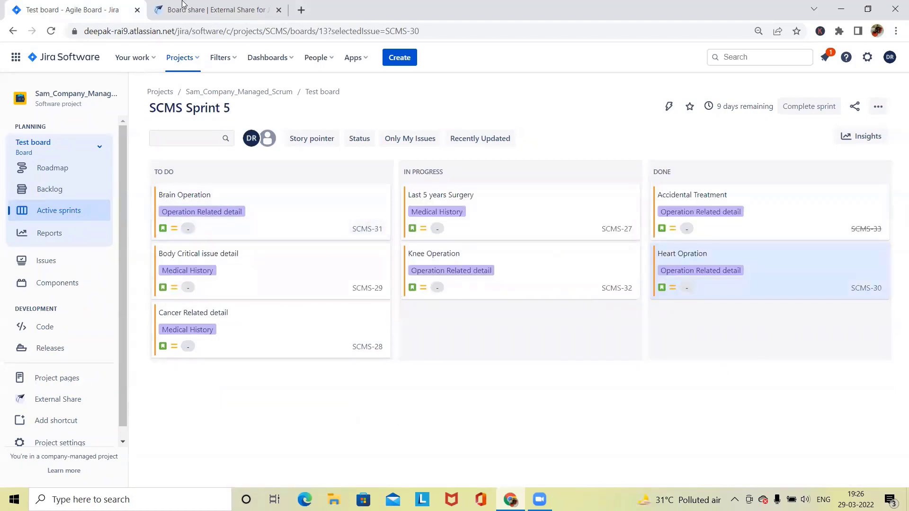
click(184, 7)
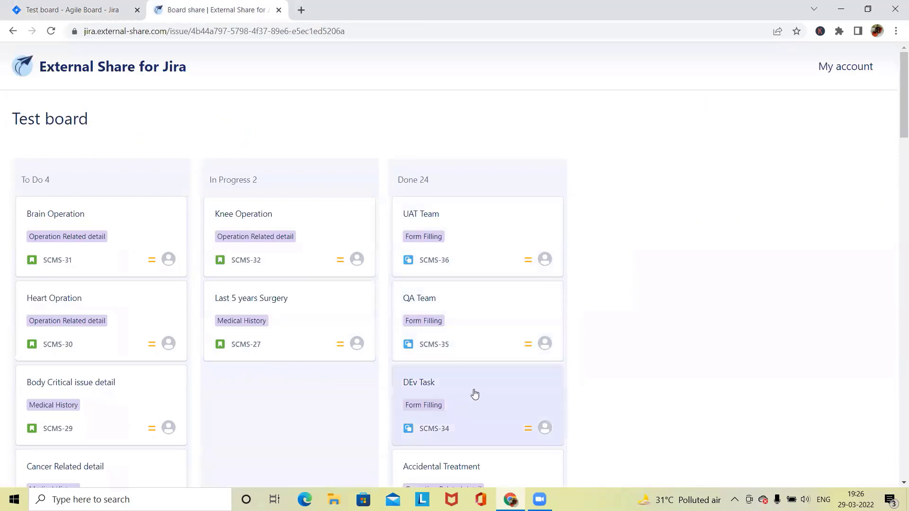
click(51, 31)
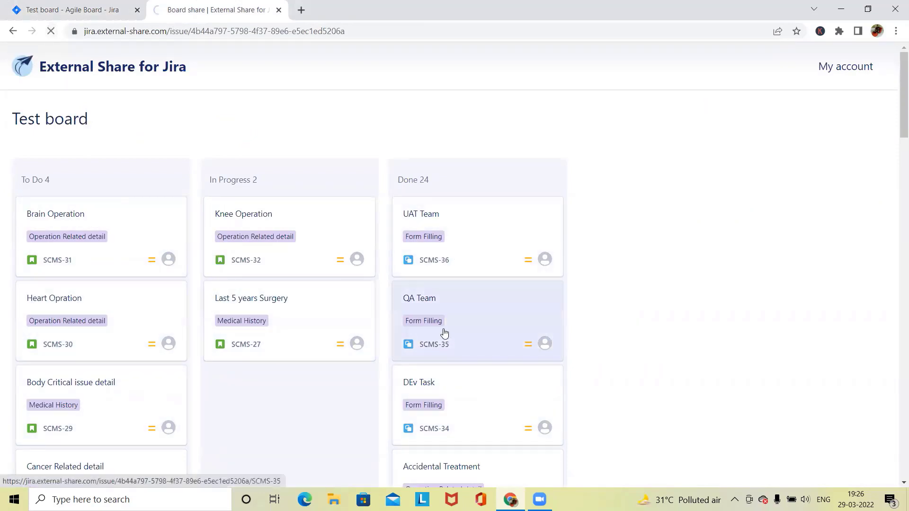
scroll(477, 336, down, 8)
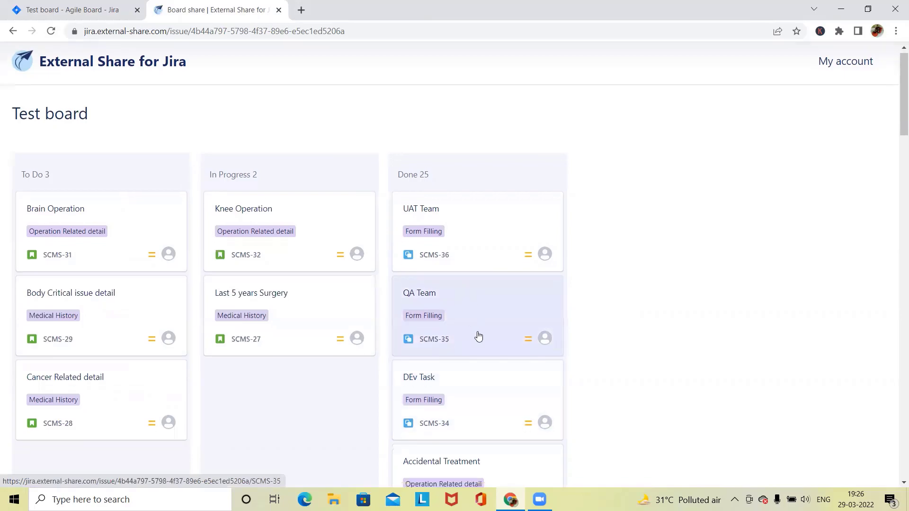
scroll(500, 351, down, 3)
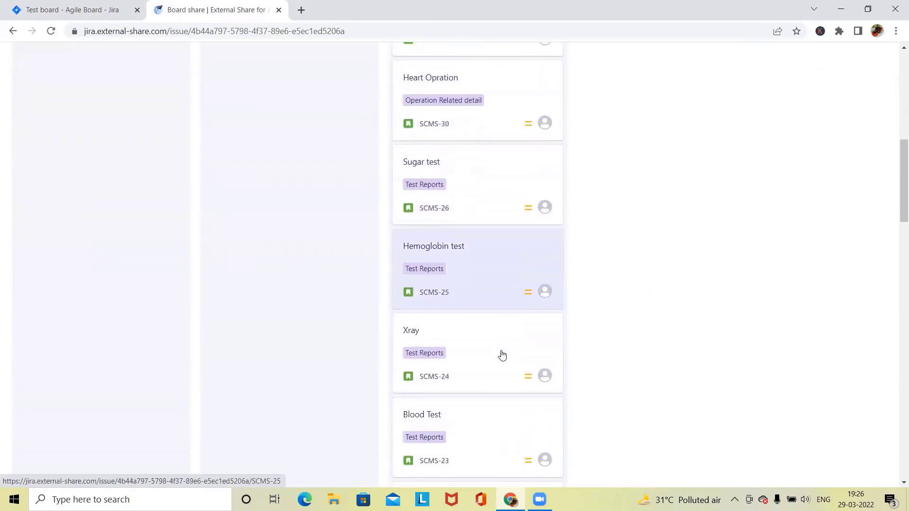
scroll(473, 332, up, 4)
scroll(343, 268, up, 7)
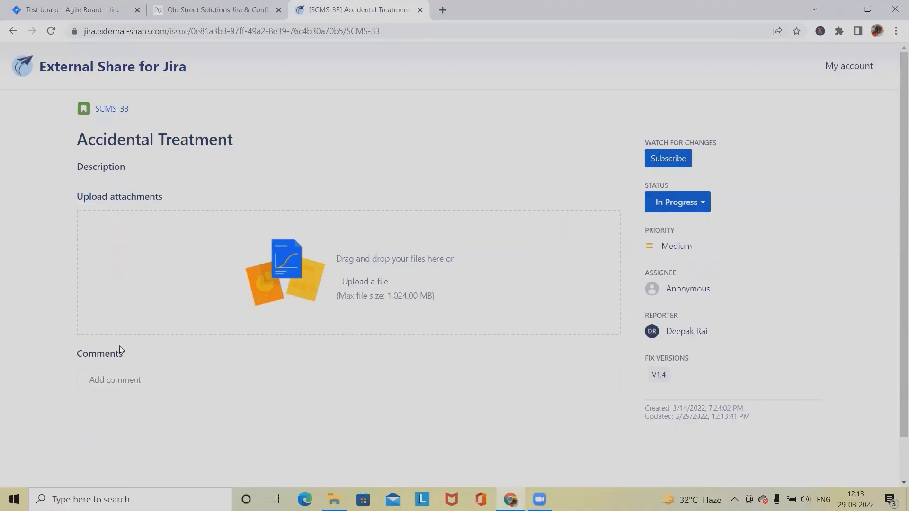
- Upload Jira_Playlist from Downloads as an attachment to the shared Accidental Treatment (SCMS-33) page and reload the page
click(364, 280)
scroll(361, 347, down, 1)
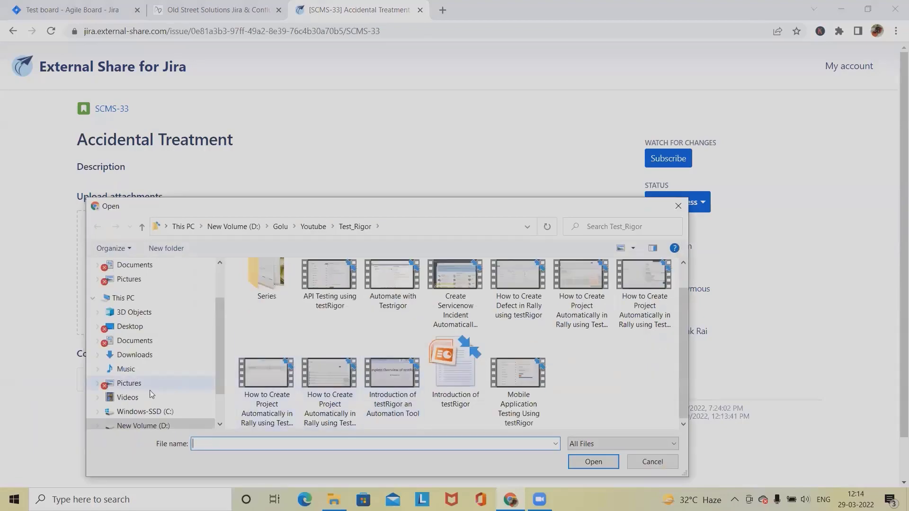
click(135, 354)
scroll(342, 350, down, 10)
scroll(467, 358, up, 3)
scroll(468, 359, up, 2)
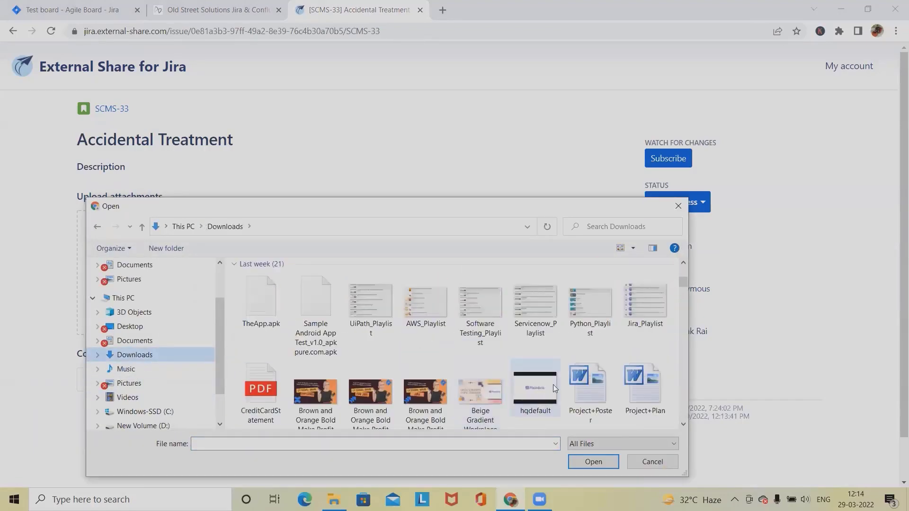
click(645, 301)
click(599, 461)
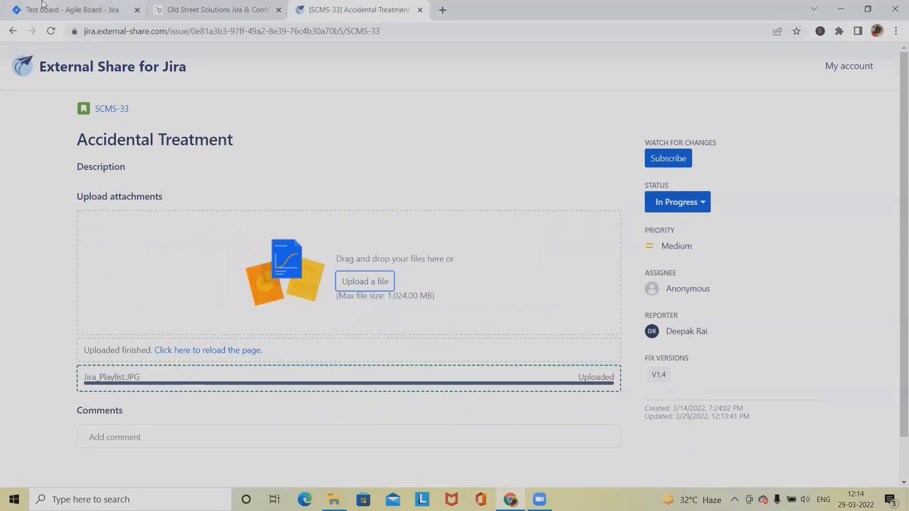
click(53, 31)
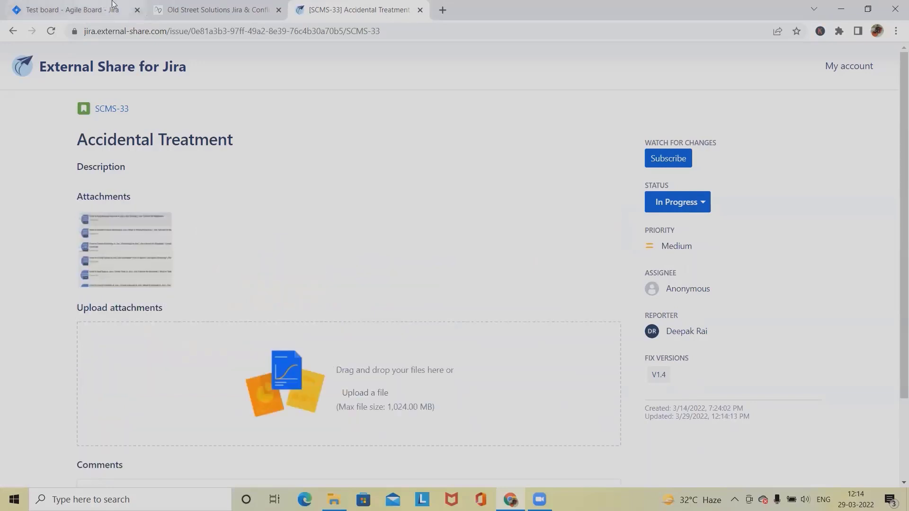
- Check the attachments of Accidental Treatment (SCMS-33) in Jira, and close the issue
click(47, 6)
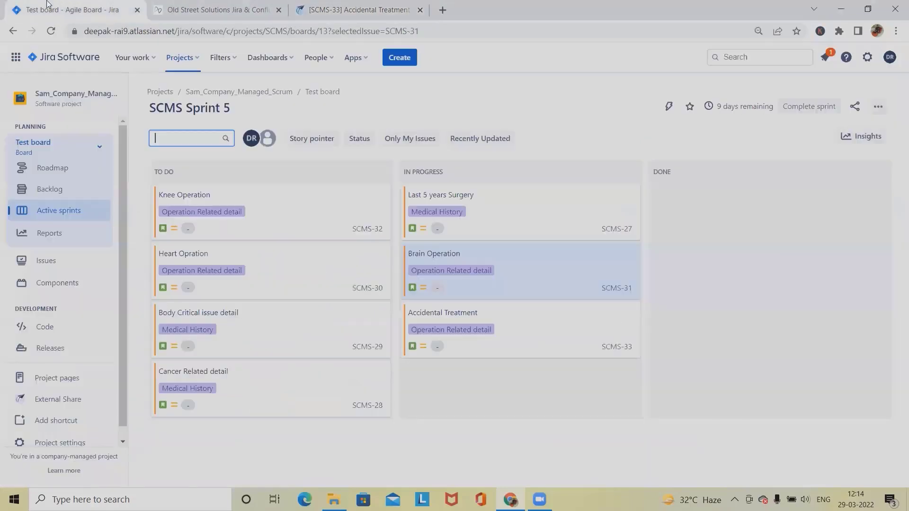
click(530, 327)
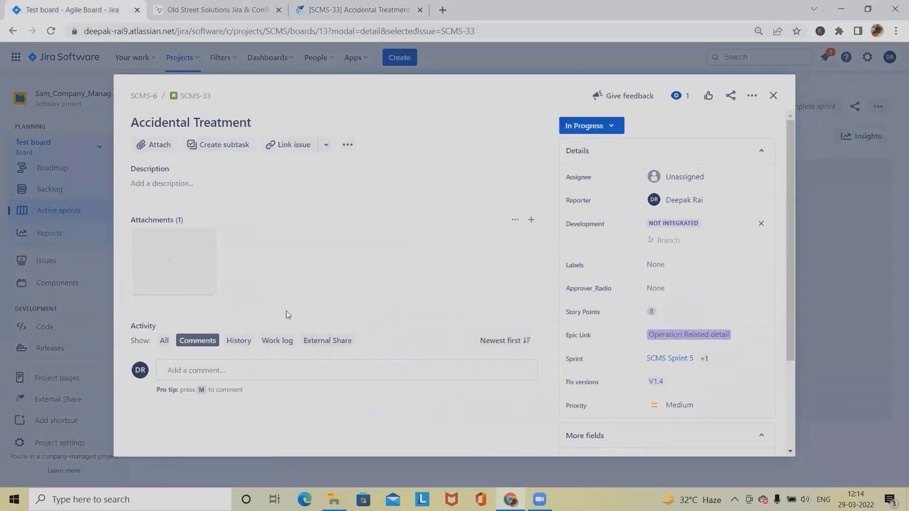
mouse_move(168, 251)
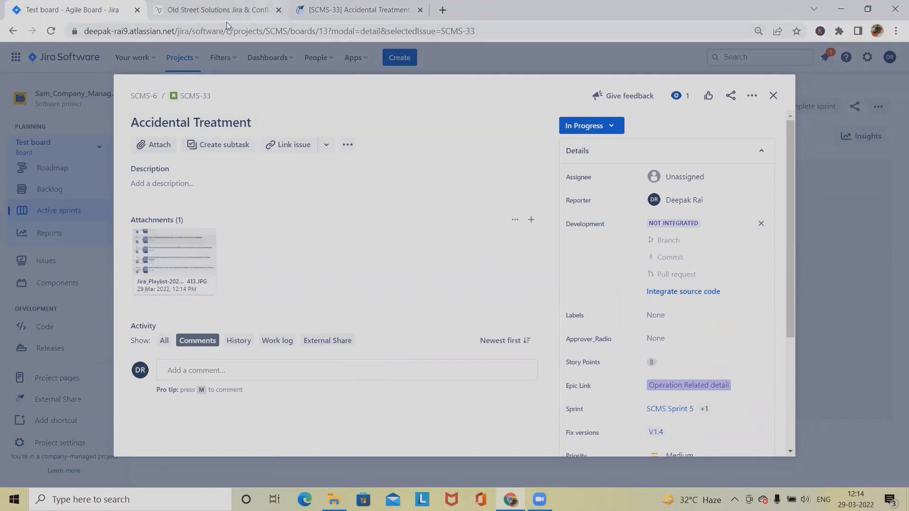
click(773, 96)
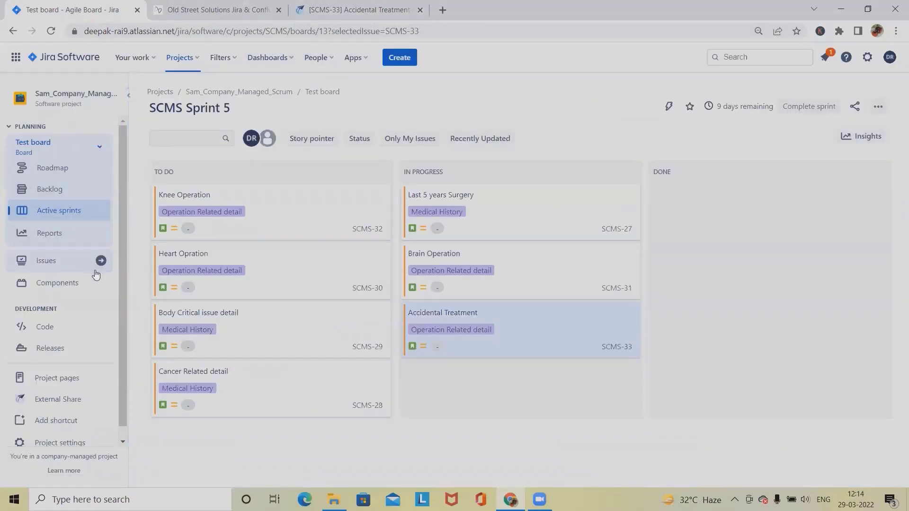
- Set the Board share link in External Share to expire in 1 week, and view its email form without sending it
click(42, 400)
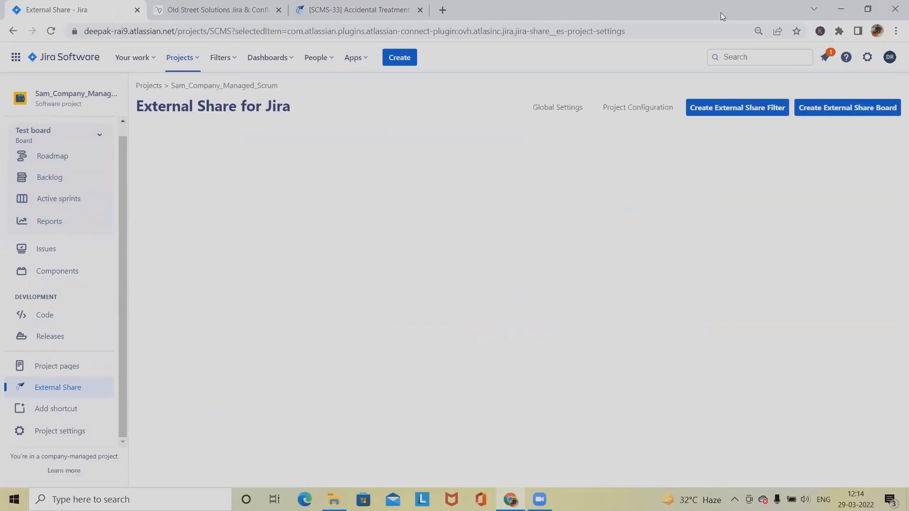
click(848, 238)
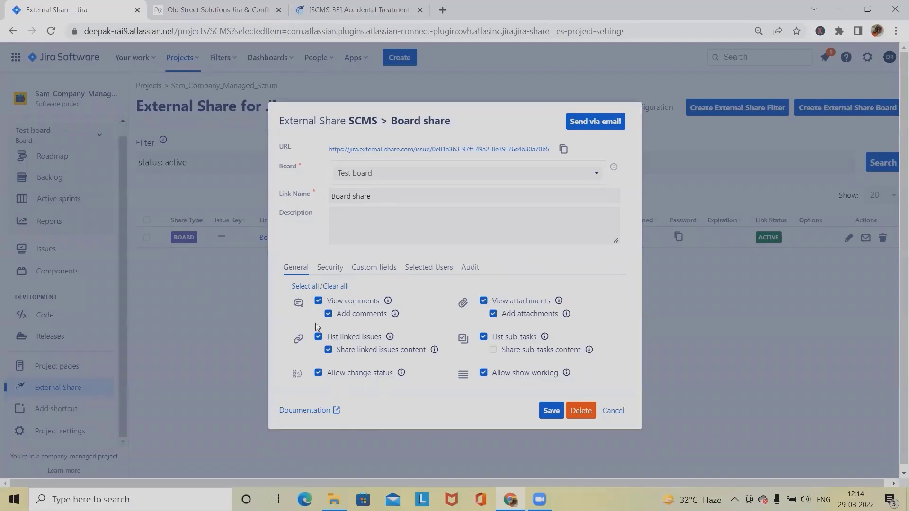
click(338, 271)
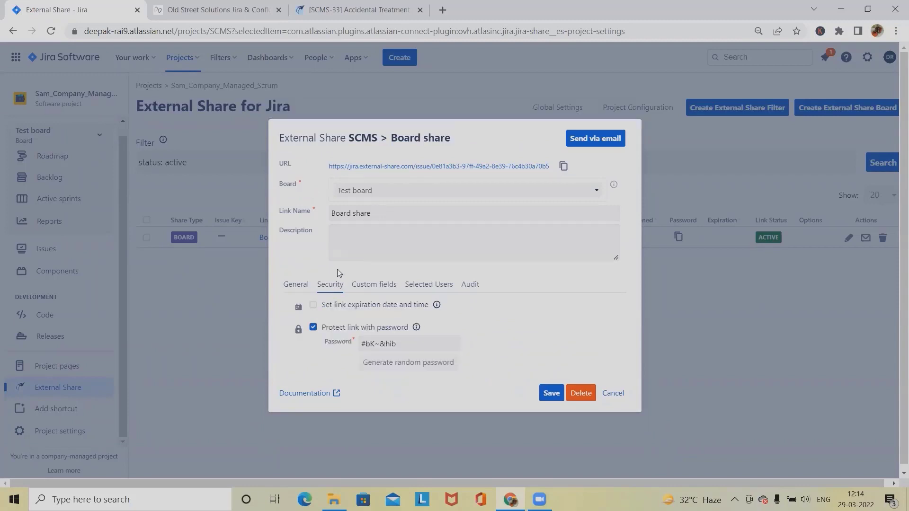
click(314, 305)
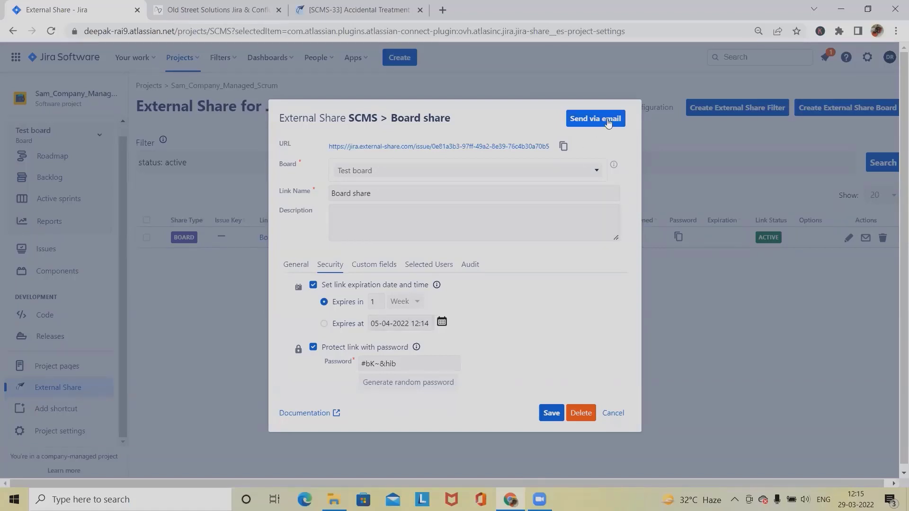
click(608, 122)
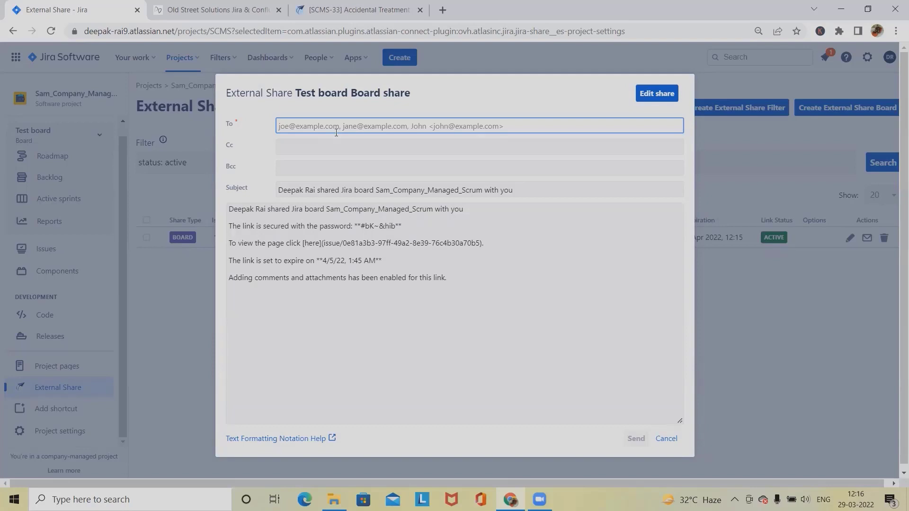
key(Escape)
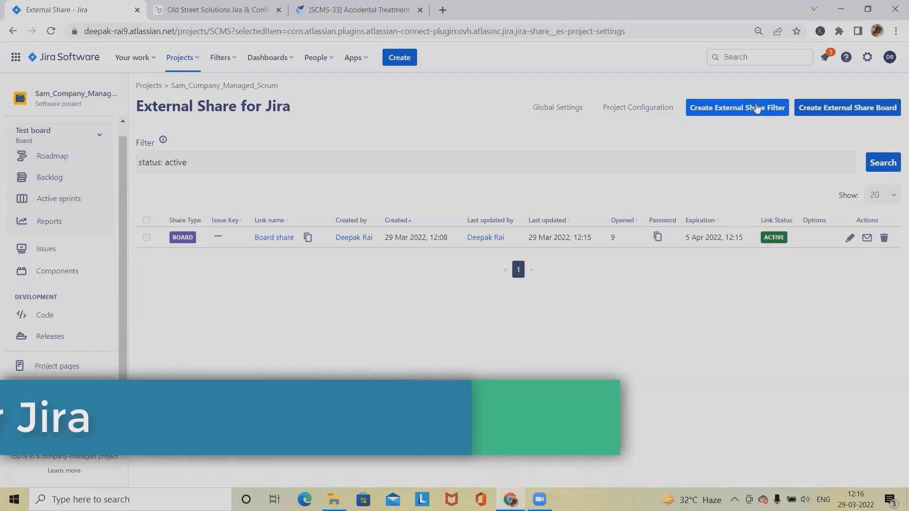
- Create an external share filter for project SCMS, also allowing linked issues content, status changes and worklog display, and save it
click(756, 110)
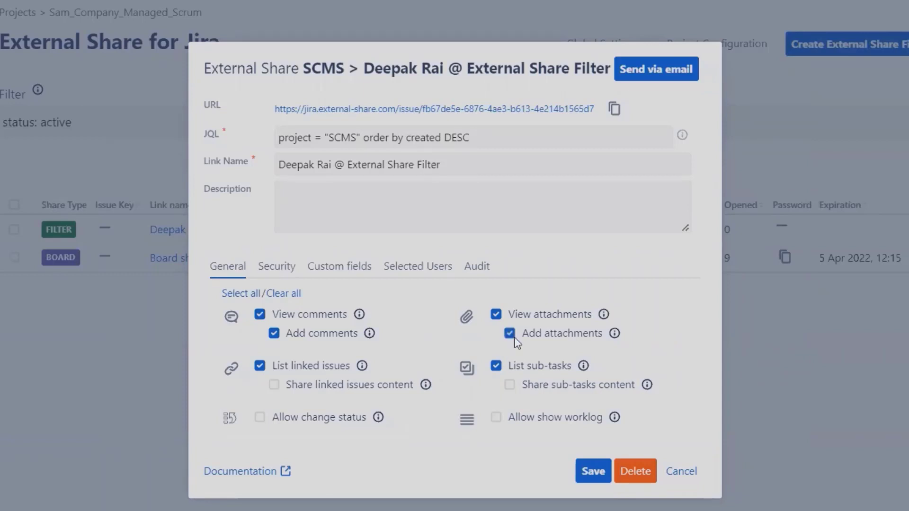
click(286, 387)
click(263, 416)
click(495, 418)
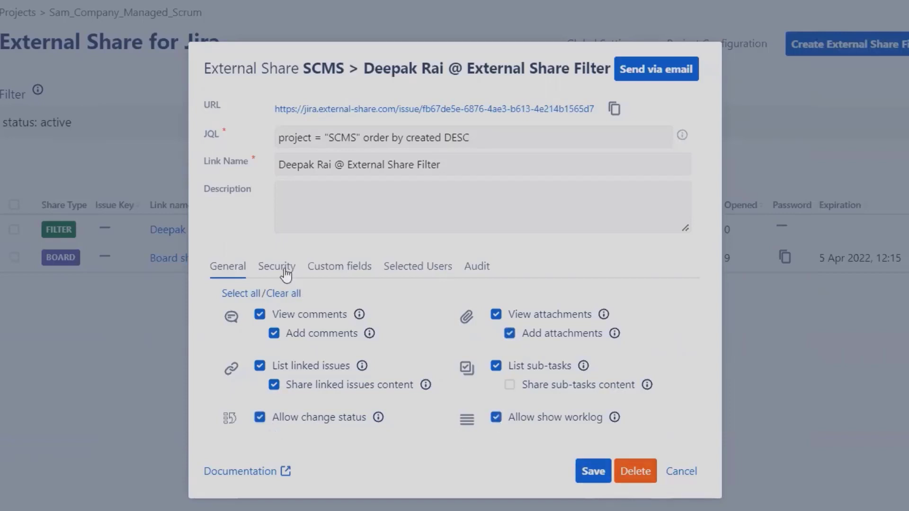
click(599, 475)
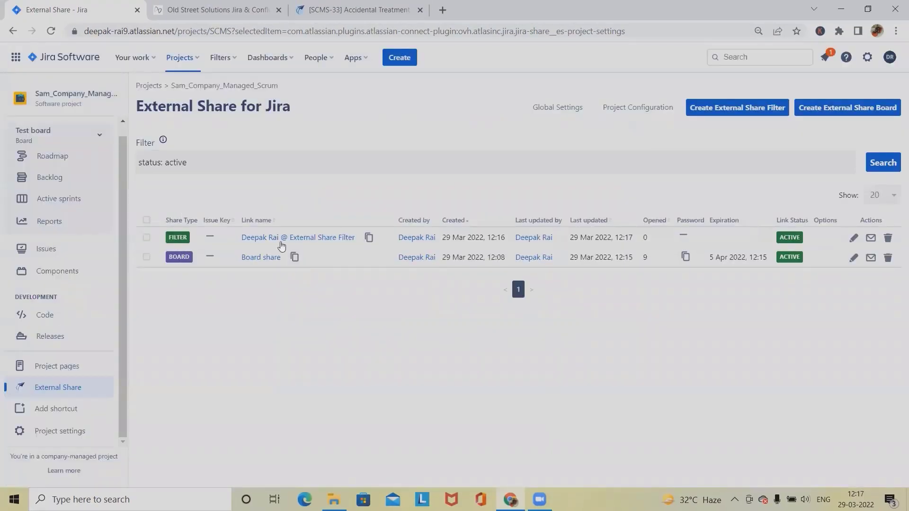
- Copy the external share filter's link, open it in a new browser tab, and review the shared issue list
click(369, 238)
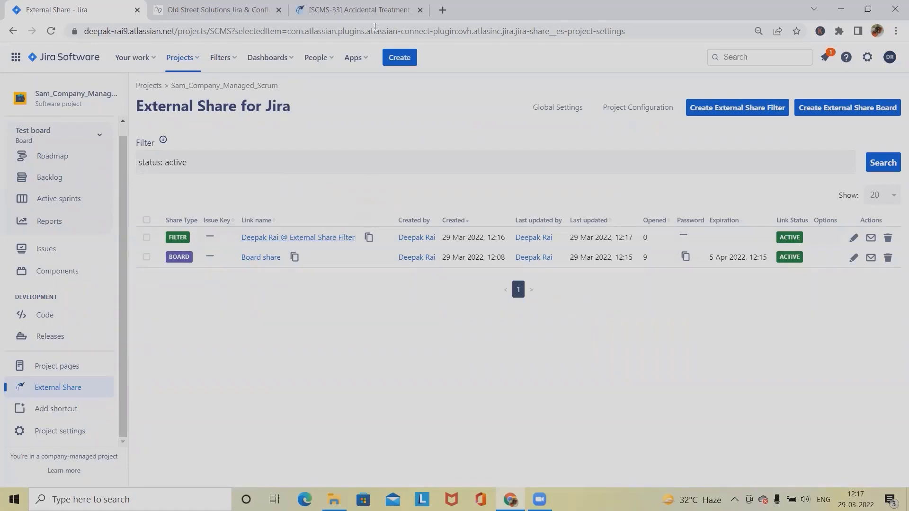
click(867, 9)
click(669, 9)
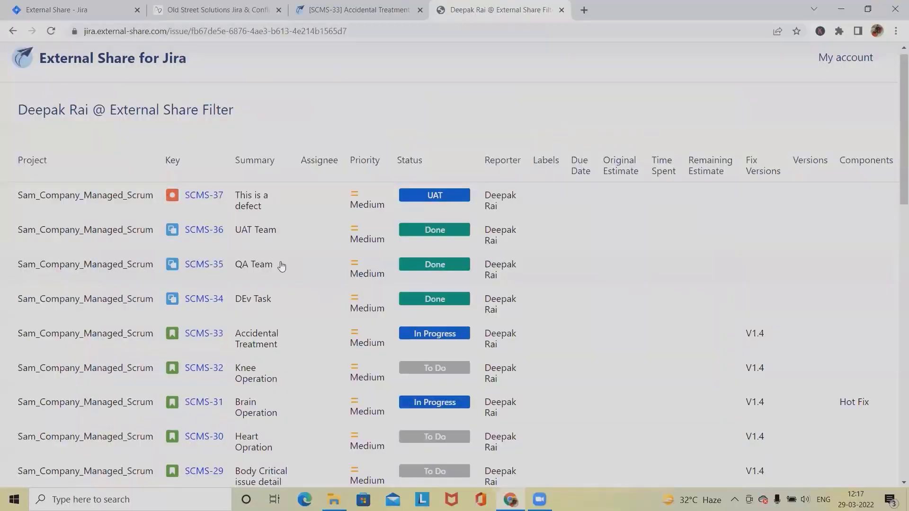
scroll(280, 265, down, 8)
scroll(276, 275, up, 8)
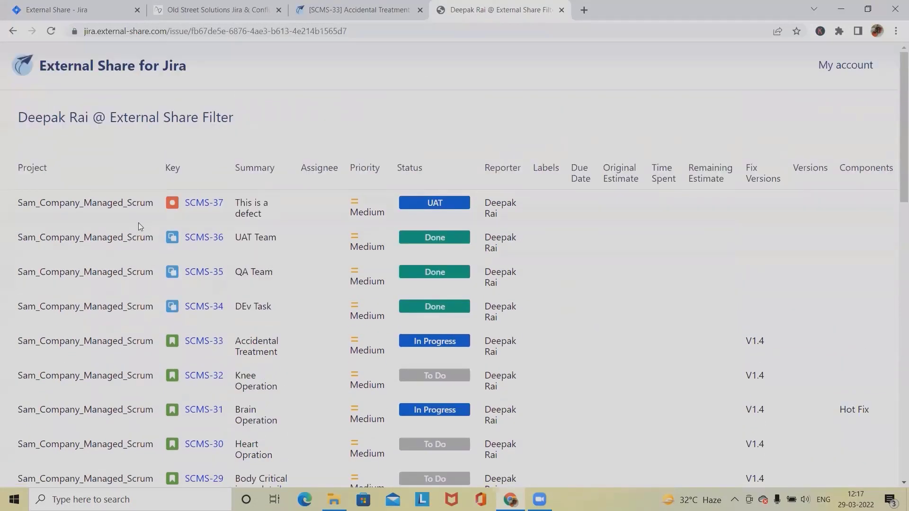
- Open SCMS-37 from the shared filter list and post the comment "This is a comment"
click(122, 208)
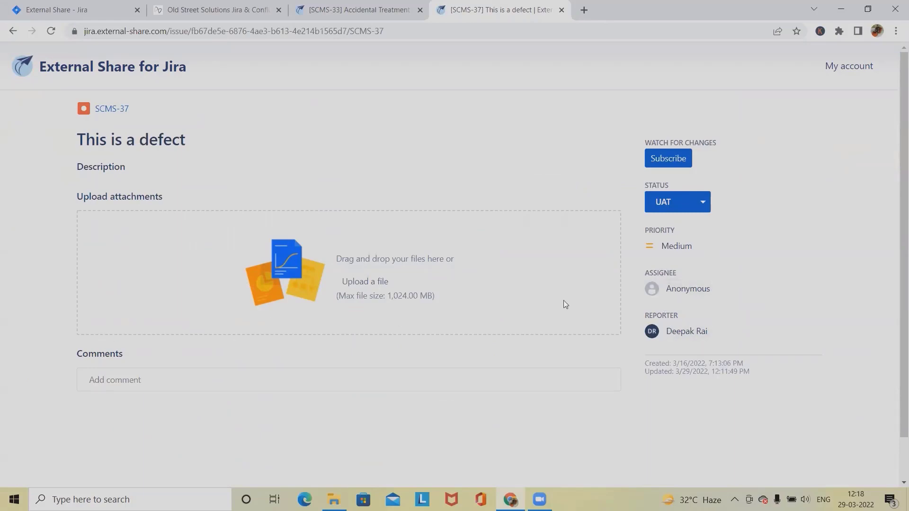
click(137, 381)
click(182, 427)
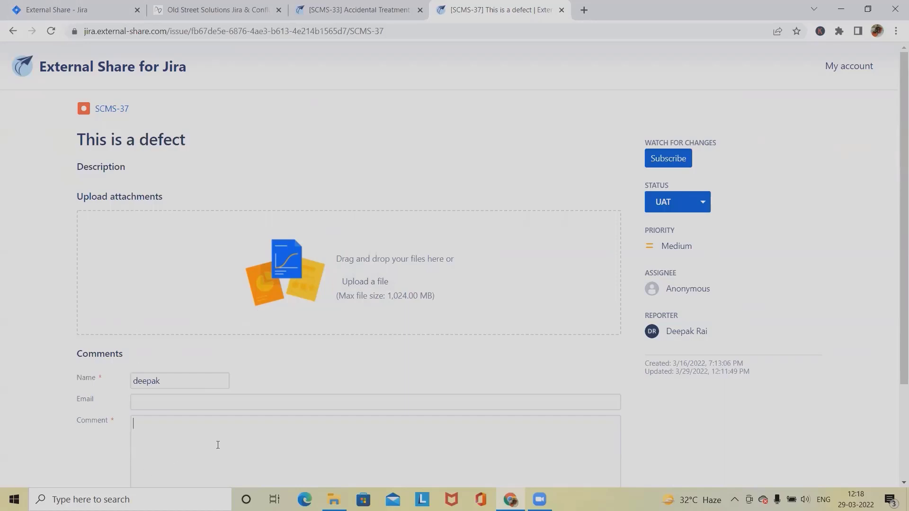
text(This is a co)
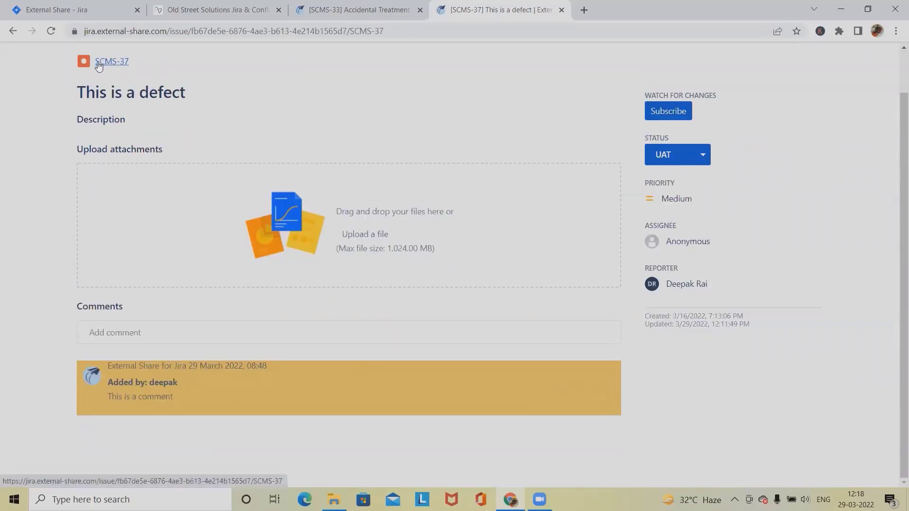
- Return to Jira from the shared issue pages and open the Test board's backlog
click(330, 17)
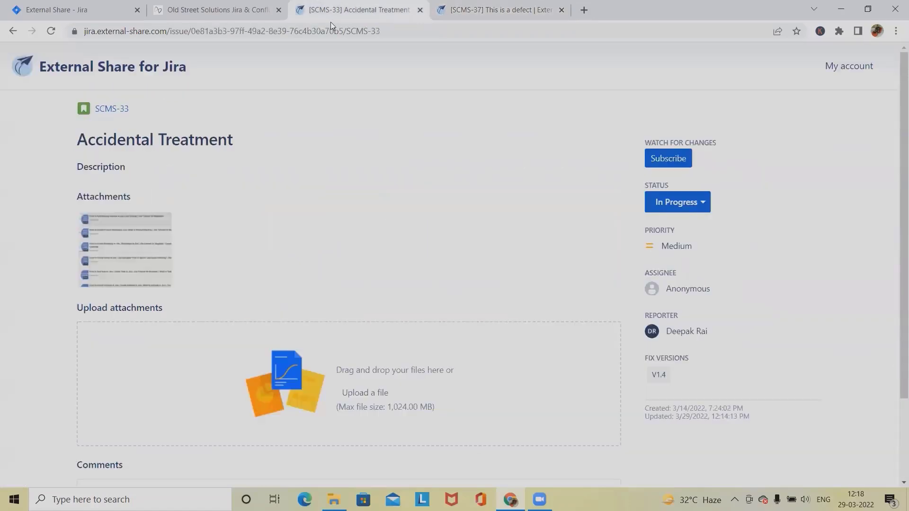
click(77, 7)
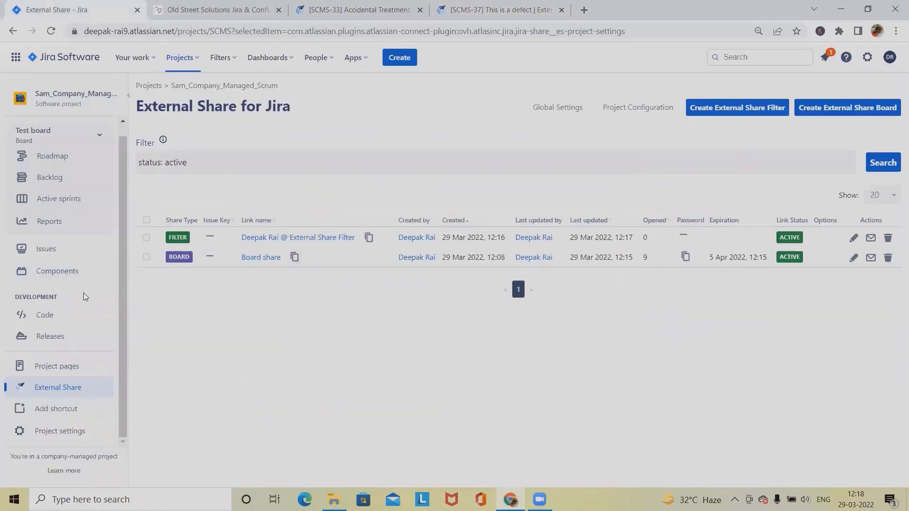
click(57, 184)
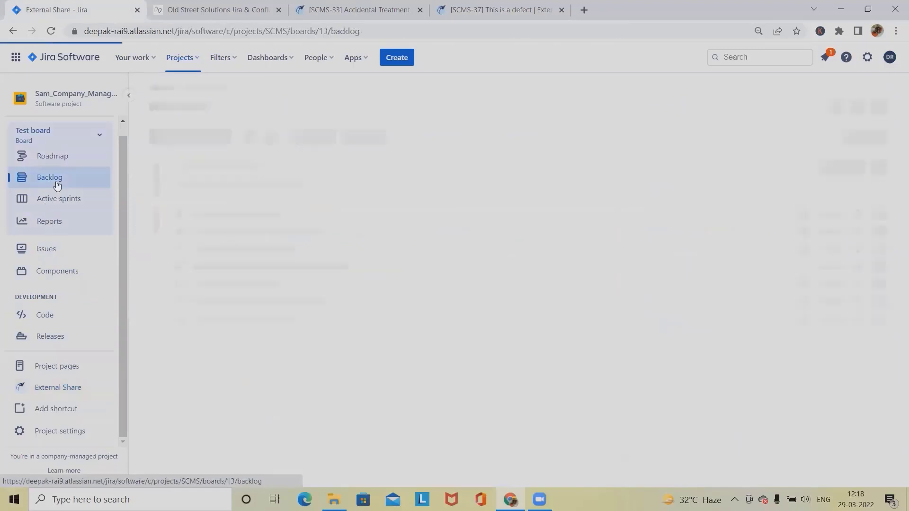